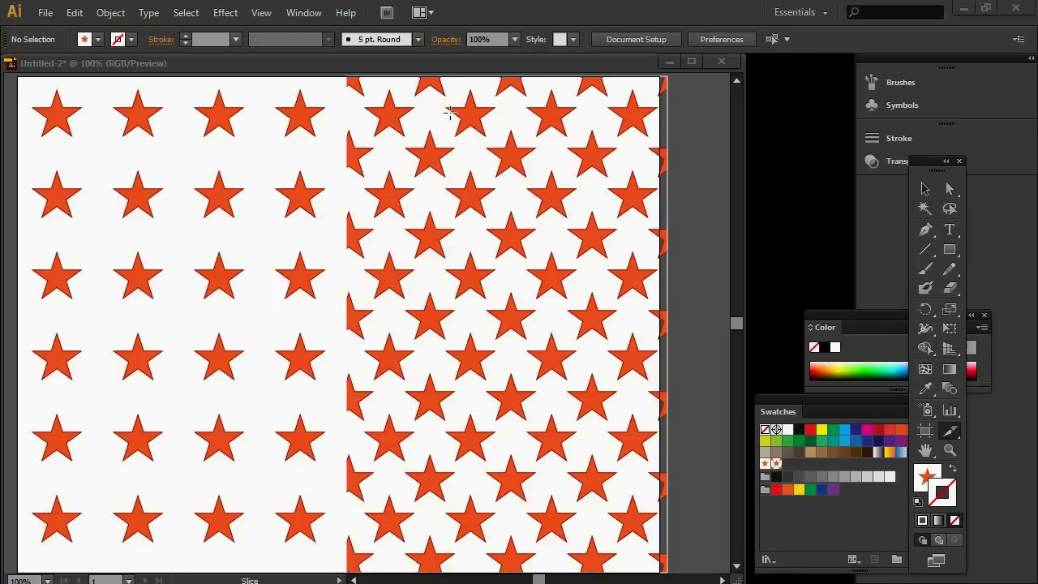
Step: Draw a vertical and a horizontal line between neighbouring stars, then close the star-pattern document
click(925, 248)
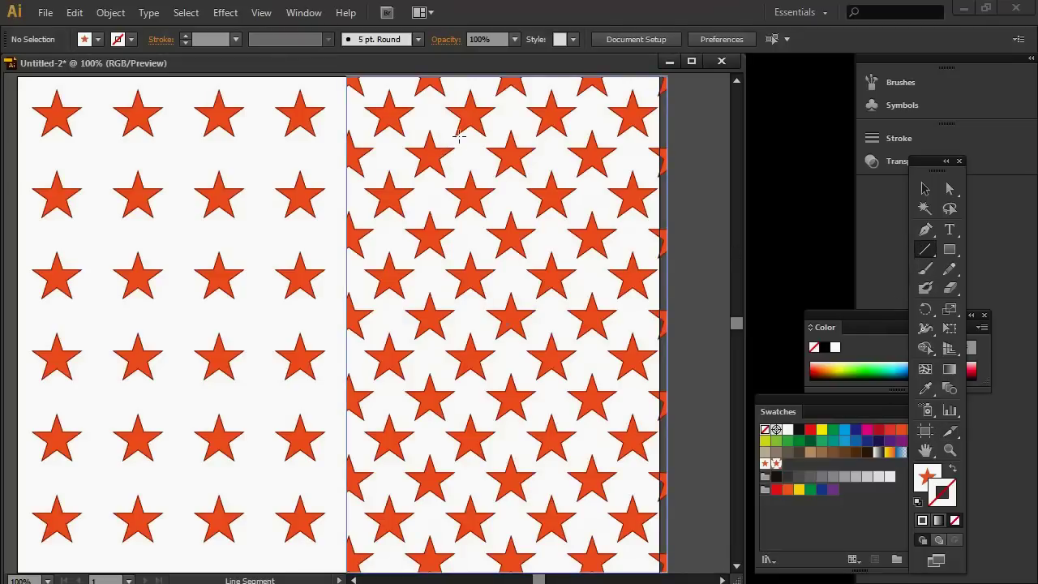
drag(452, 97, 454, 239)
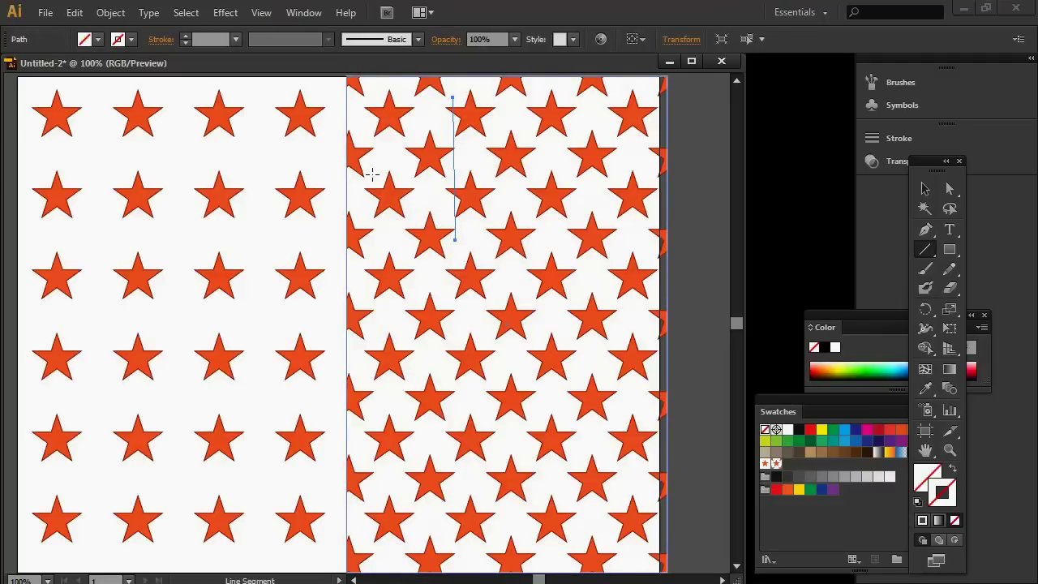
drag(371, 173, 526, 173)
click(669, 61)
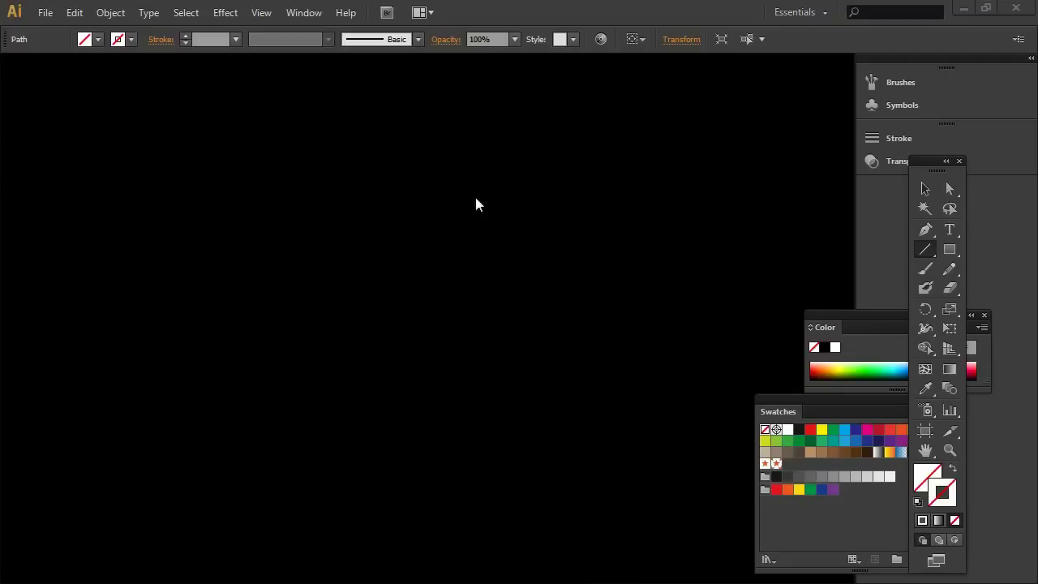
Step: Create a new document with a 100 pt wide by 100 pt high artboard
click(43, 14)
click(64, 32)
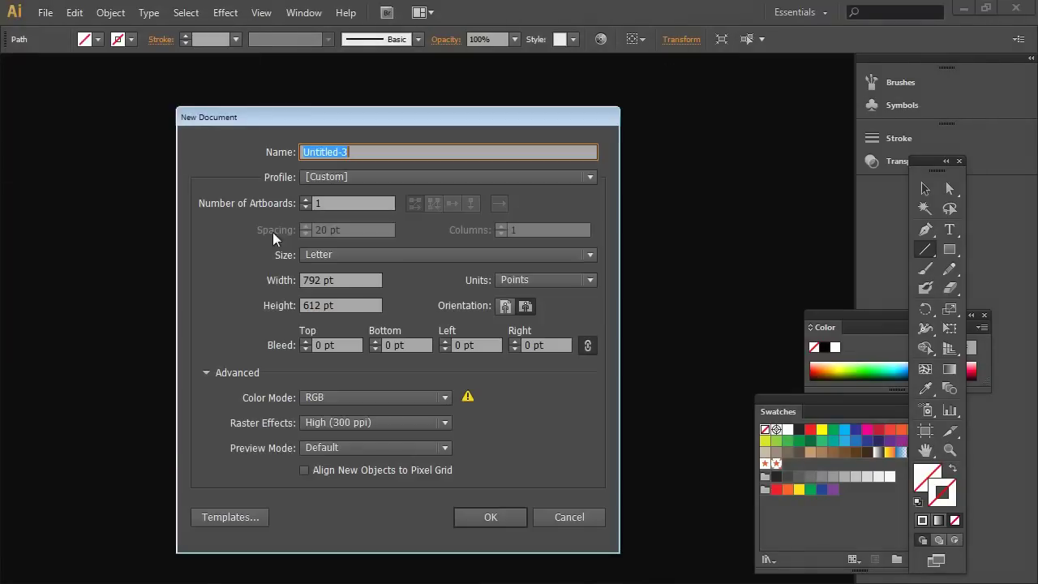
text(100)
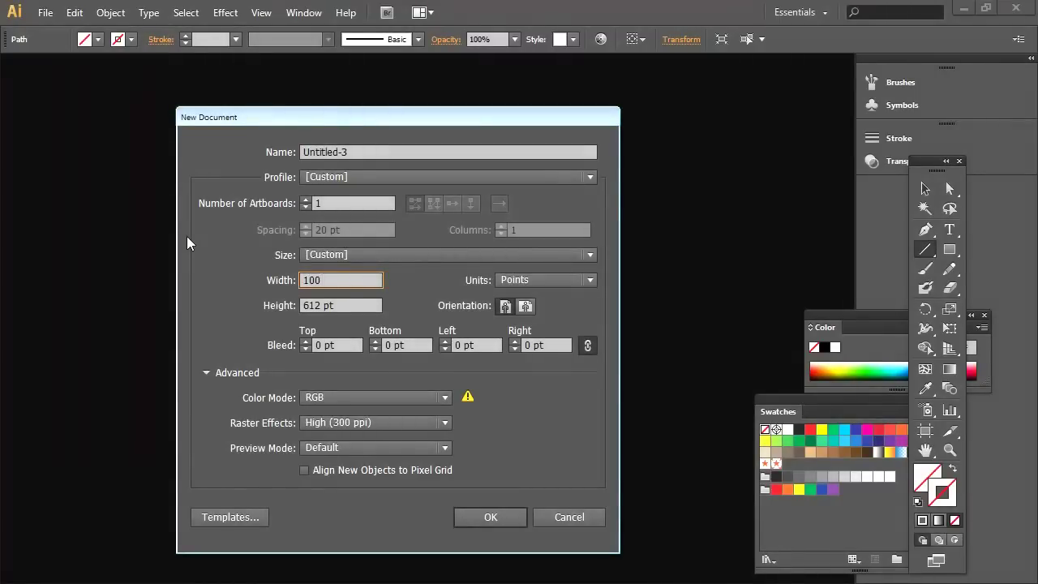
key(Tab)
text(100)
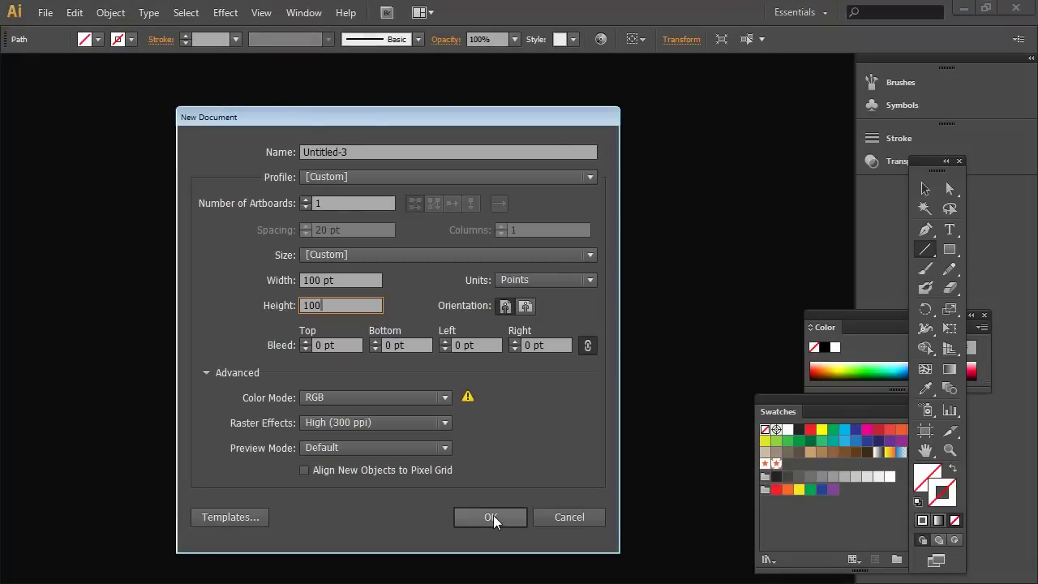
click(493, 515)
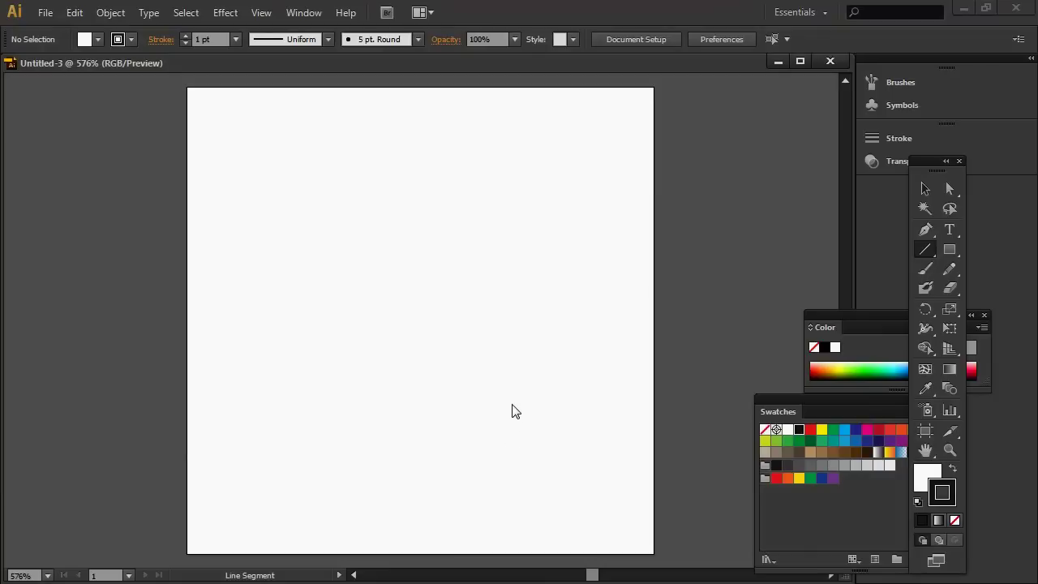
Step: Zoom out, pan the artboard left, narrow the document window and move the Tools panel
click(945, 450)
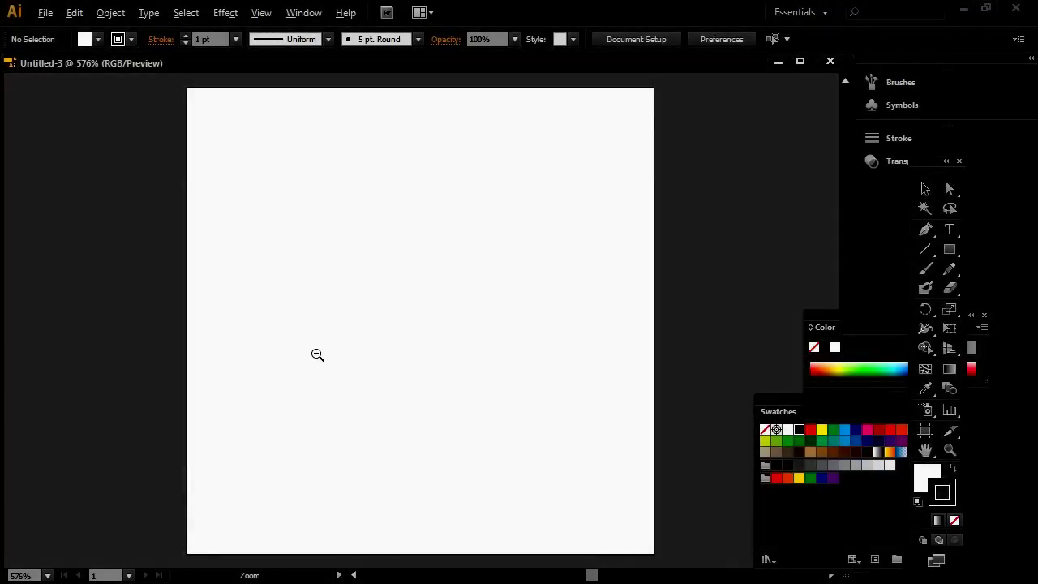
alt+click(298, 341)
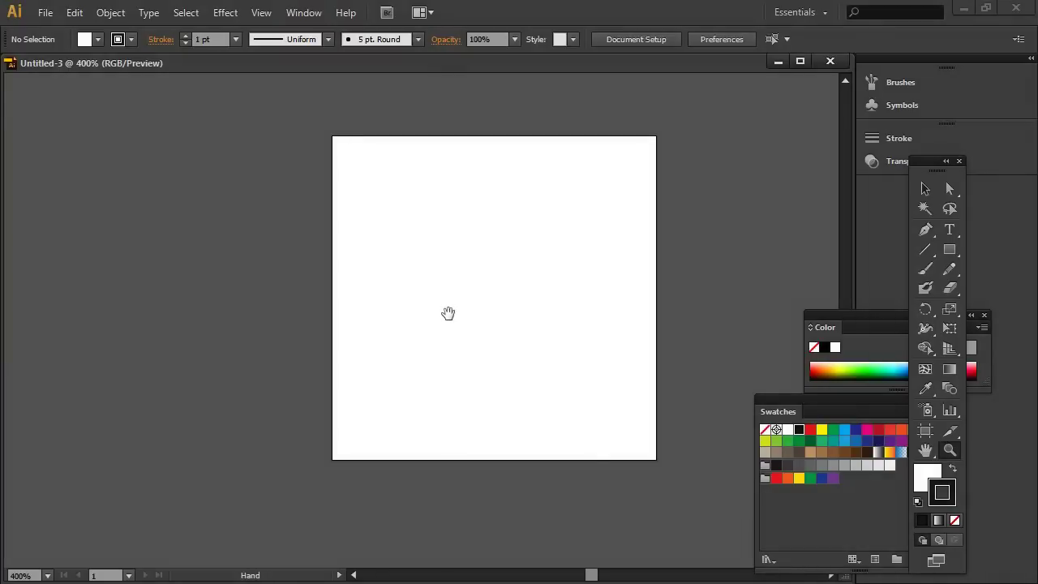
drag(446, 313, 206, 317)
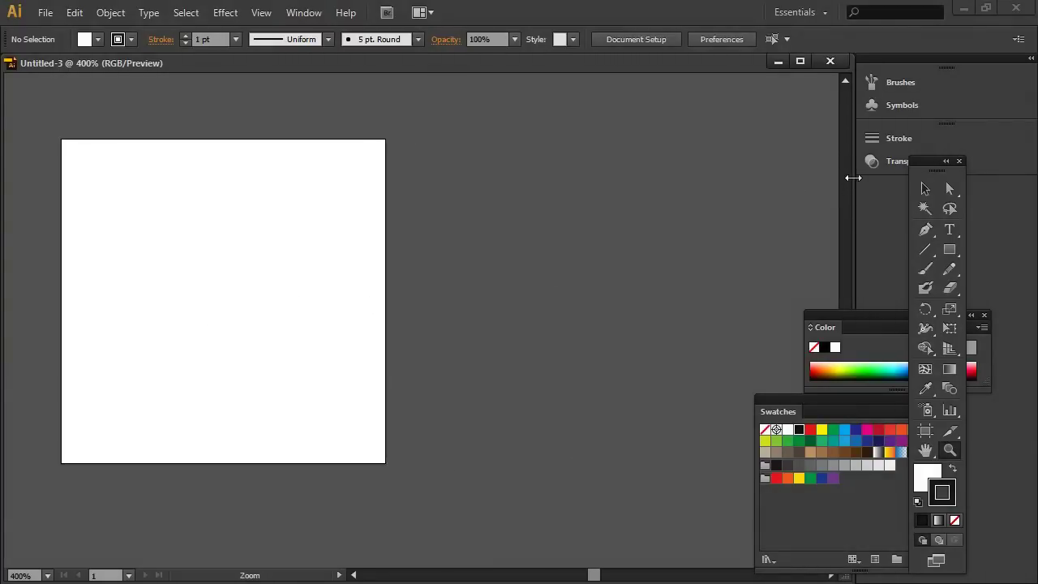
drag(853, 177, 472, 215)
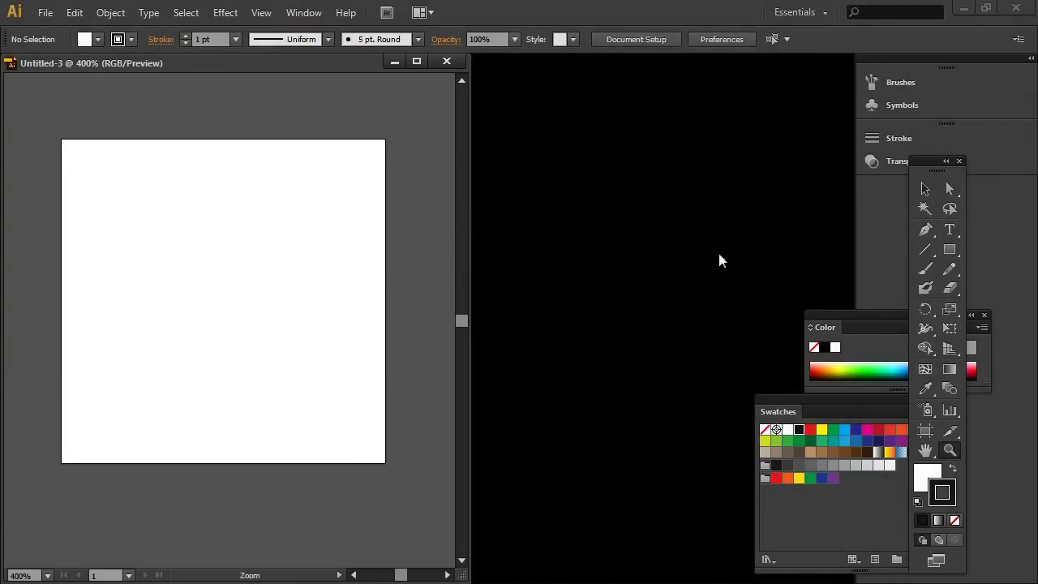
drag(921, 162, 609, 140)
Step: Pick the Pen Tool with no stroke and a magenta EC008C fill
click(618, 206)
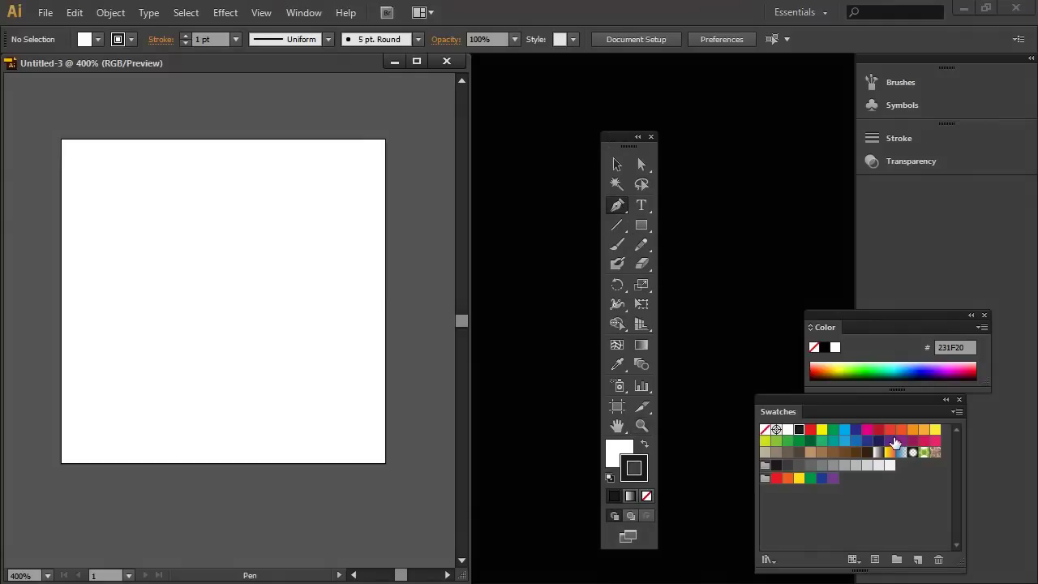
click(646, 498)
click(612, 451)
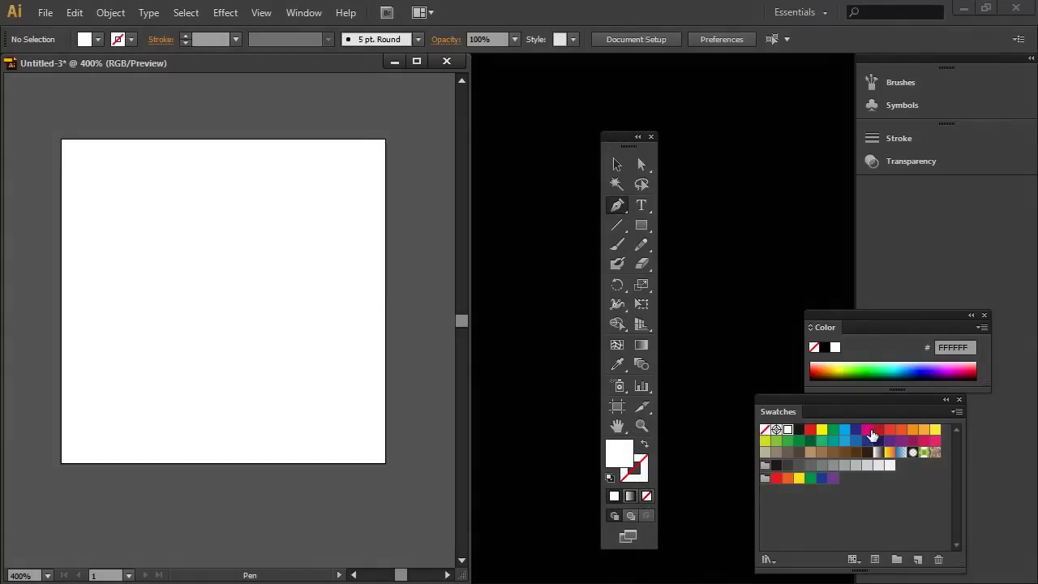
click(867, 431)
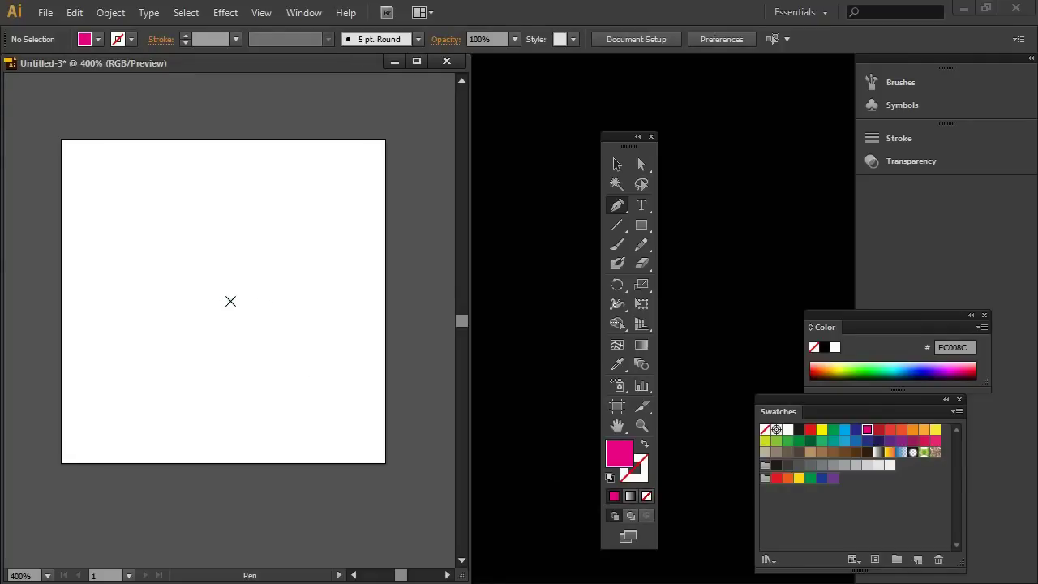
Step: Draw a closed heart path with curved lobes and a pointed bottom tip using the Pen Tool
drag(216, 281, 180, 191)
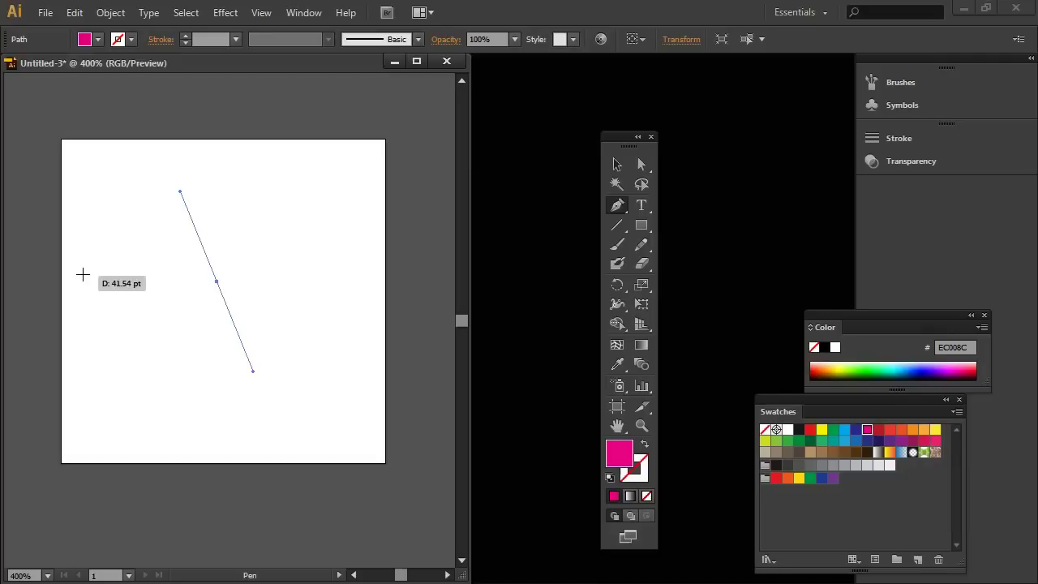
drag(83, 275, 163, 372)
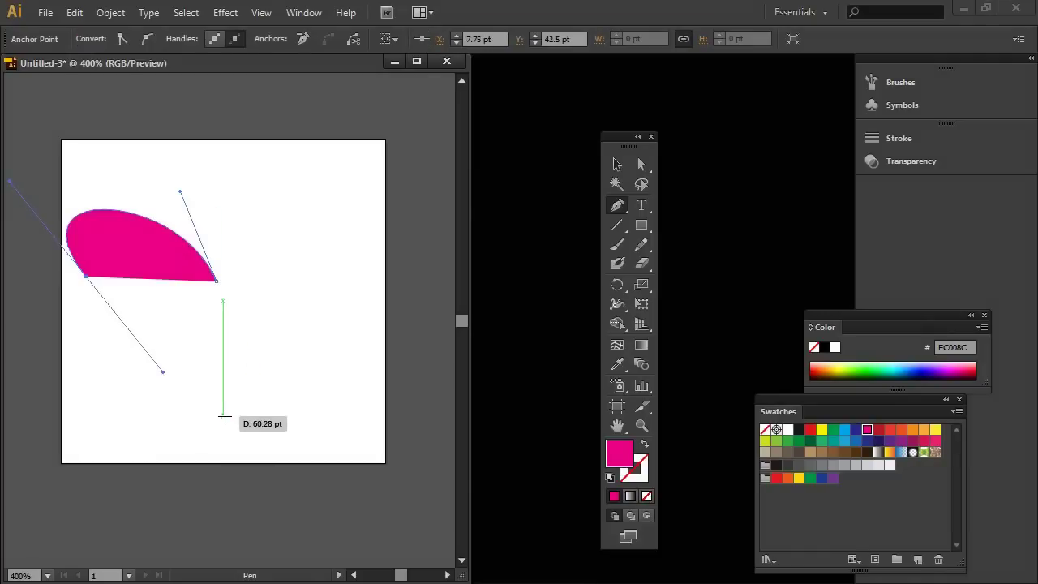
click(224, 416)
drag(325, 288, 332, 185)
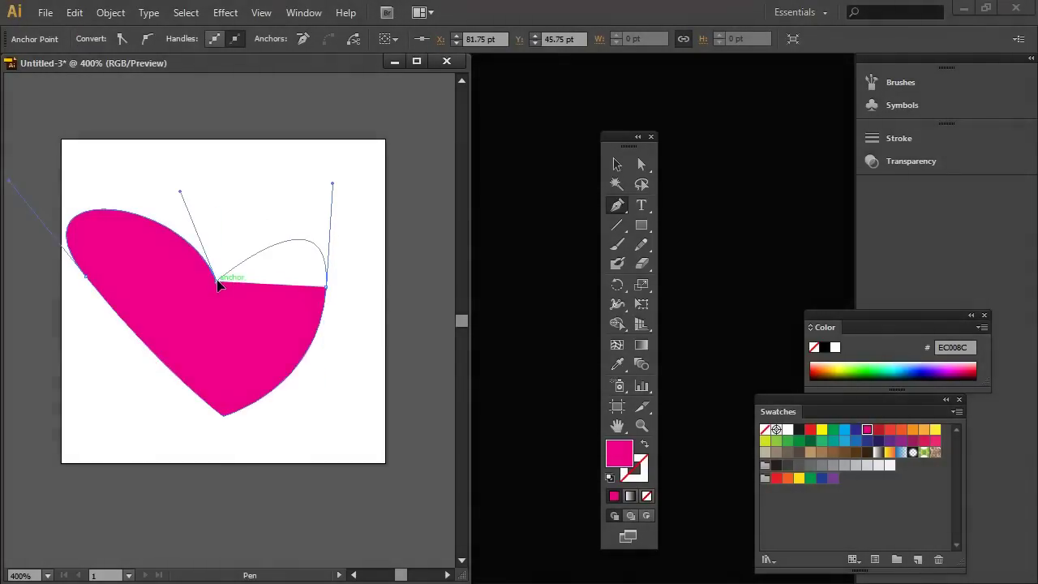
click(217, 281)
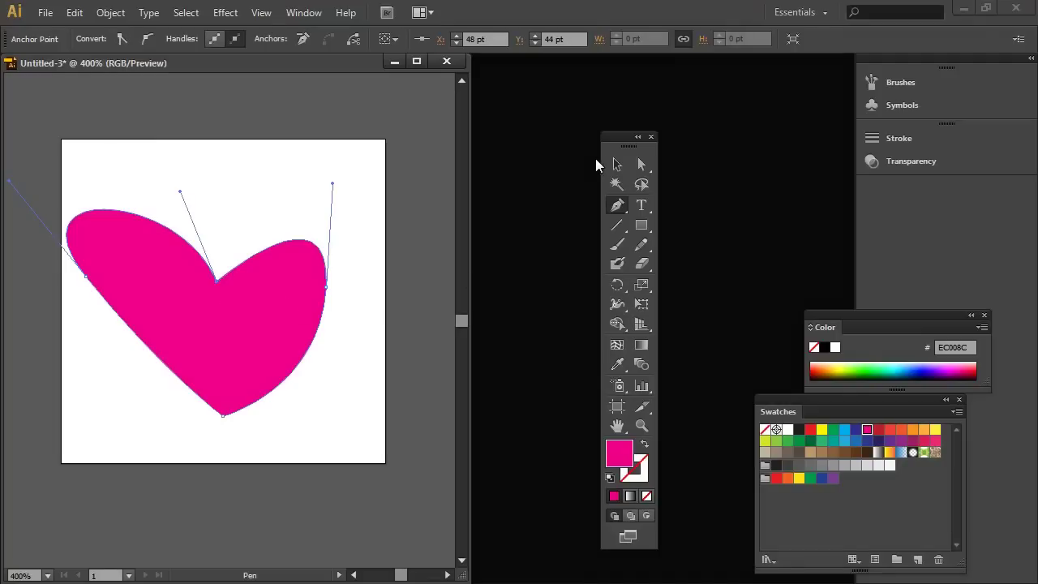
Step: Reshape the heart's left and right edges and left lobe with the Direct Selection Tool
click(641, 164)
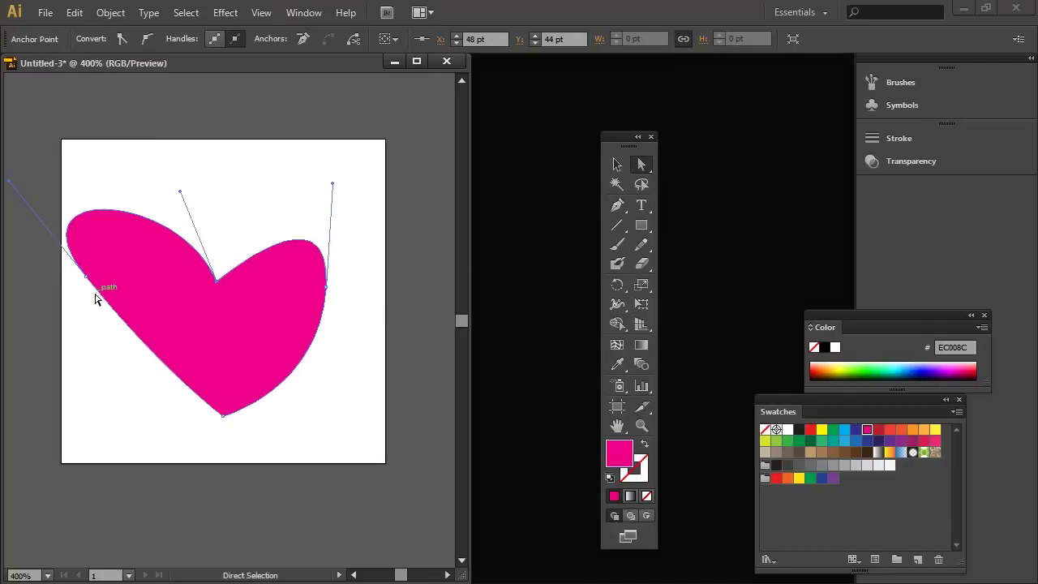
drag(86, 284, 136, 308)
mouse_move(325, 292)
mouse_down()
mouse_move(308, 279)
mouse_move(329, 279)
mouse_up()
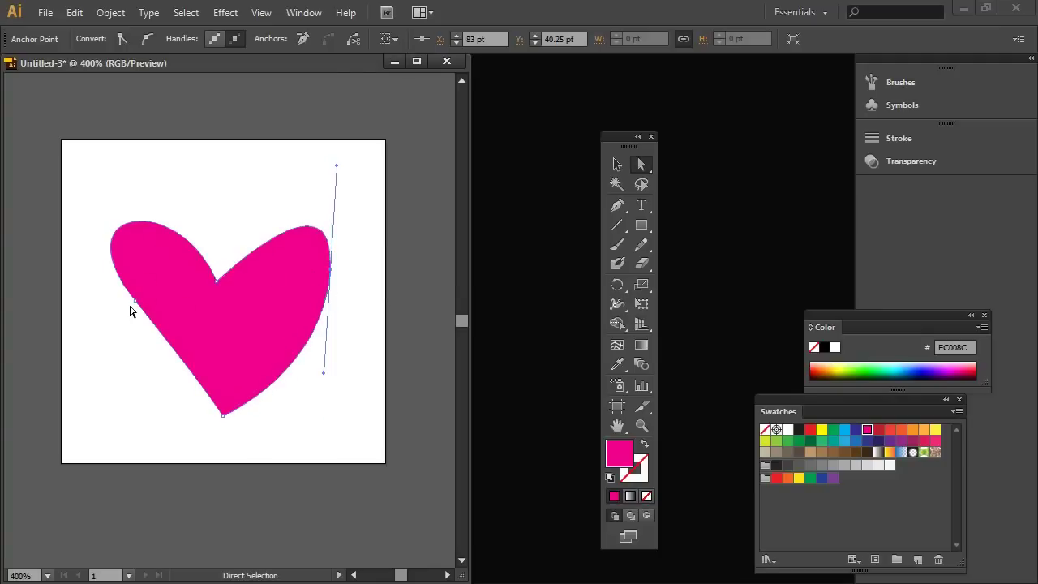
mouse_move(130, 310)
mouse_down()
mouse_move(139, 296)
mouse_move(130, 296)
mouse_up()
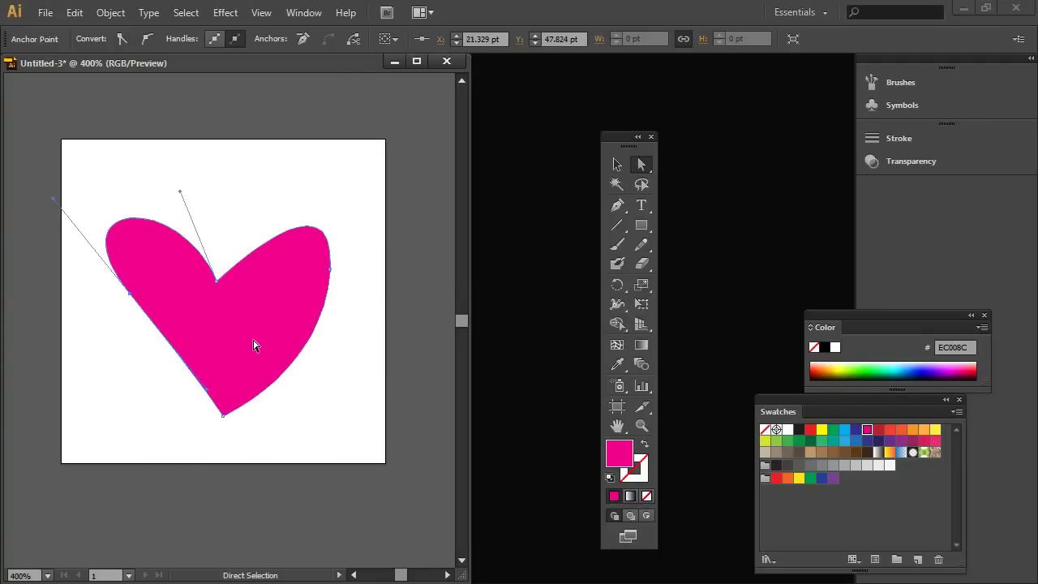
Step: Nudge the whole heart slightly up and right, then reselect it
click(616, 163)
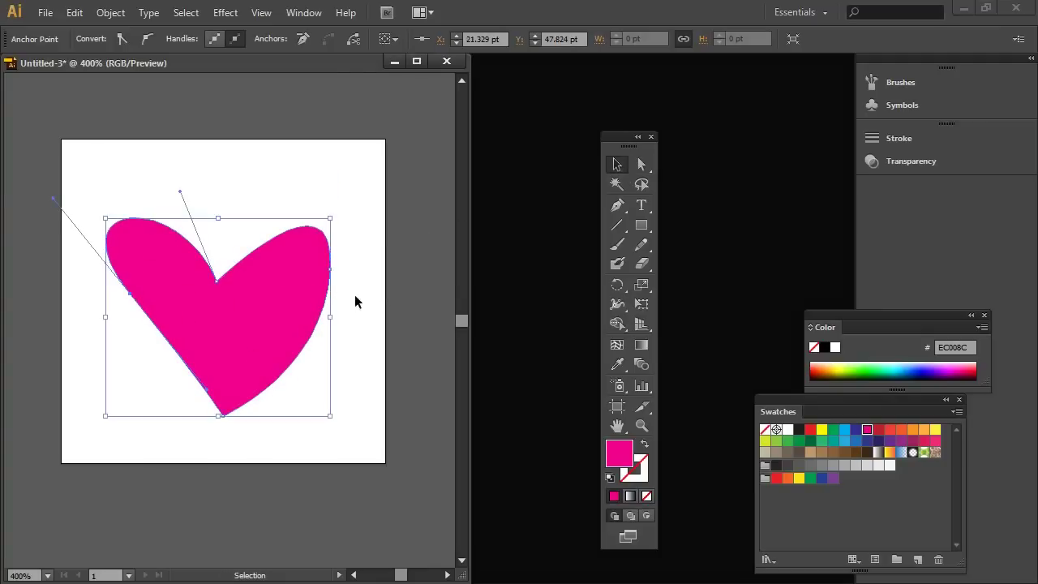
mouse_move(262, 326)
mouse_down()
mouse_move(266, 311)
mouse_move(253, 323)
mouse_up()
click(293, 438)
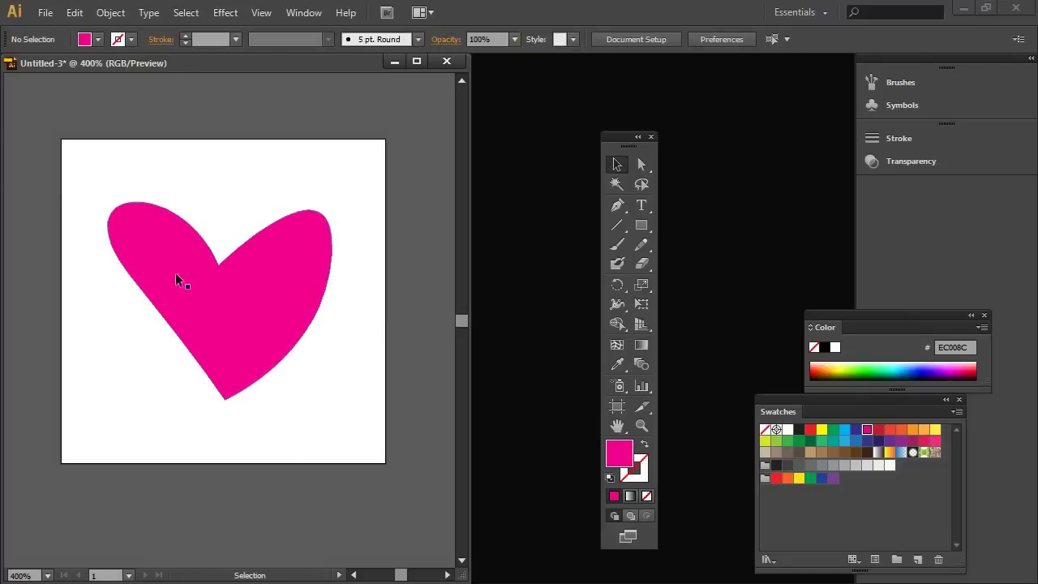
click(245, 325)
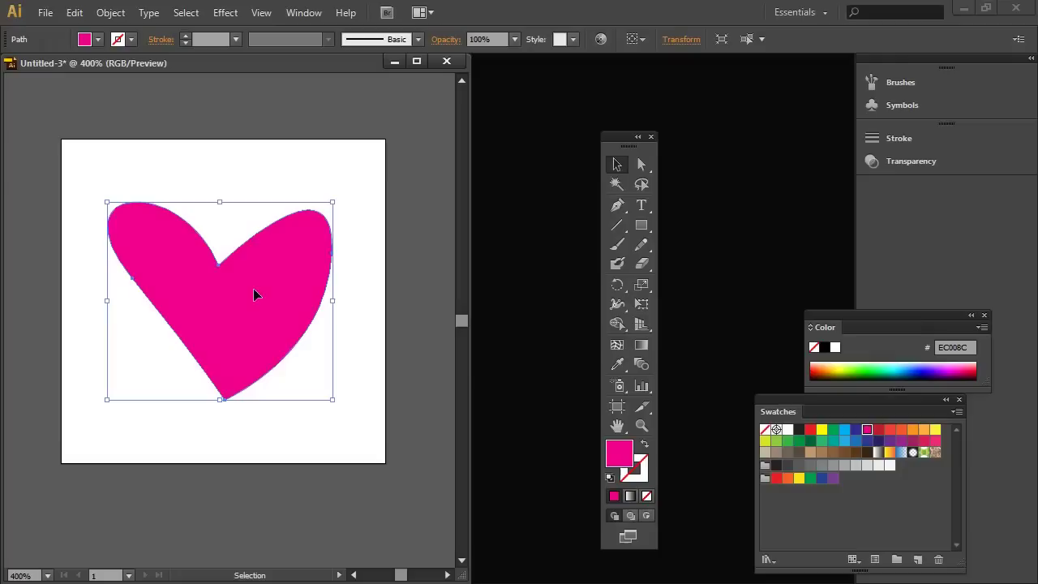
Step: Copy the heart with a Move of -50 pt horizontal and -50 pt vertical, then reselect the original
click(111, 12)
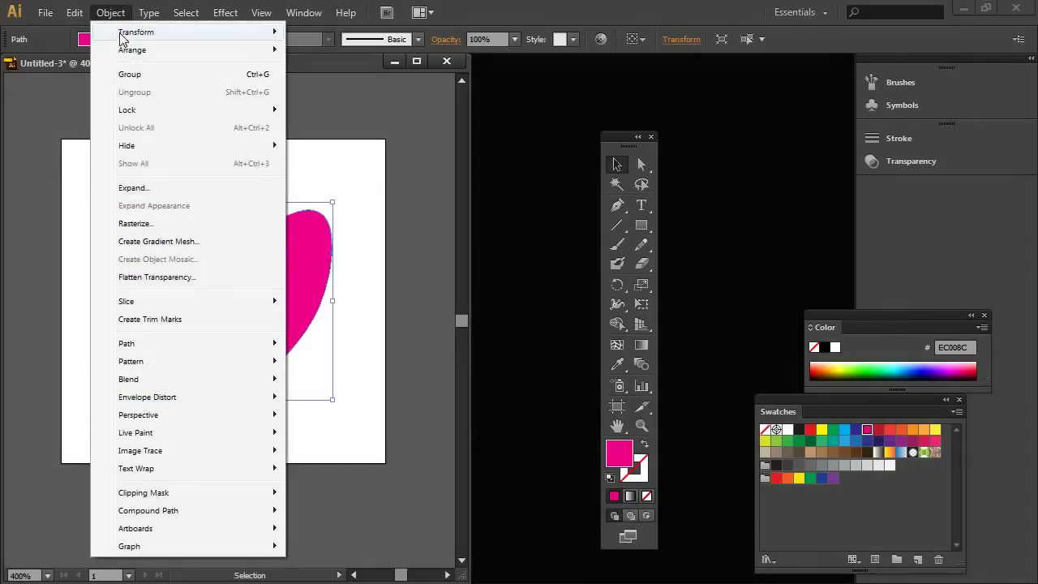
click(322, 56)
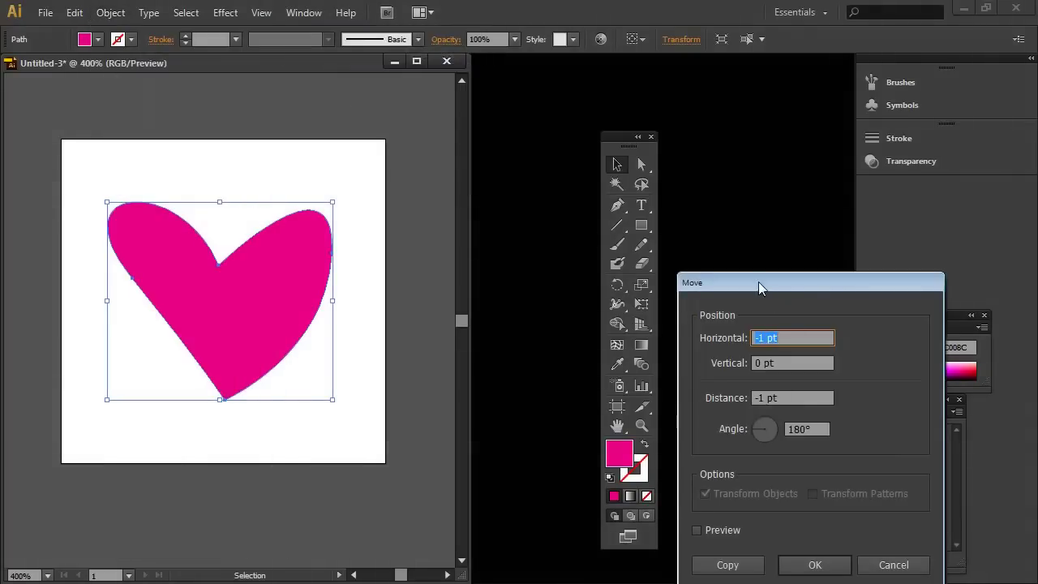
drag(760, 283, 524, 194)
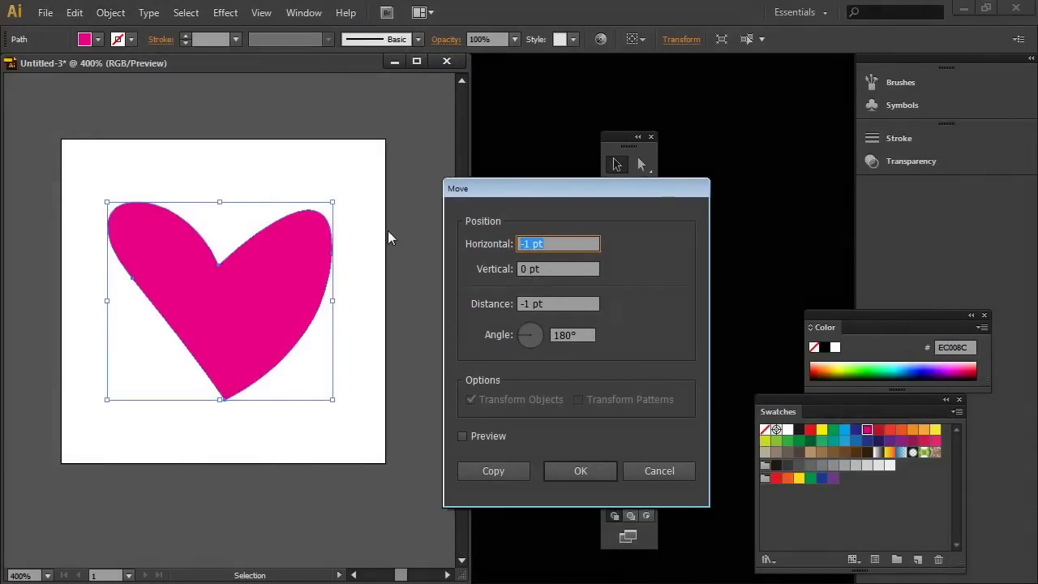
text(-50)
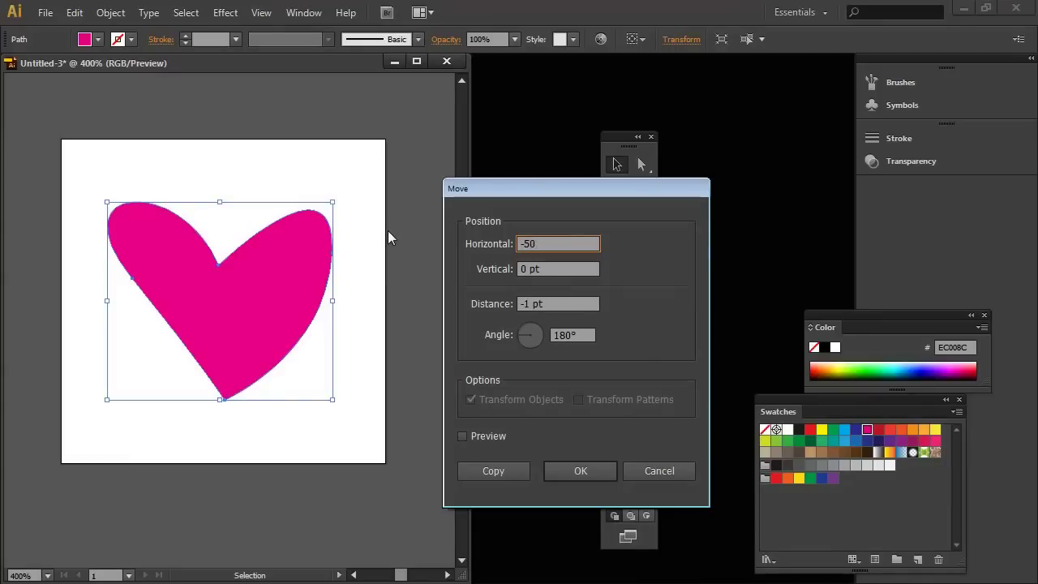
key(Tab)
text(-5)
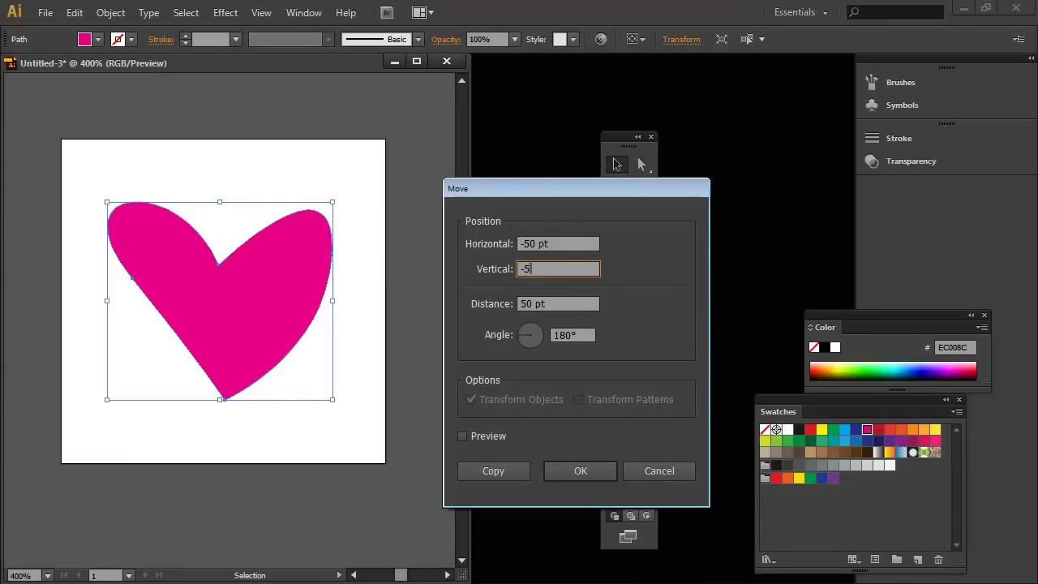
text(0)
click(462, 435)
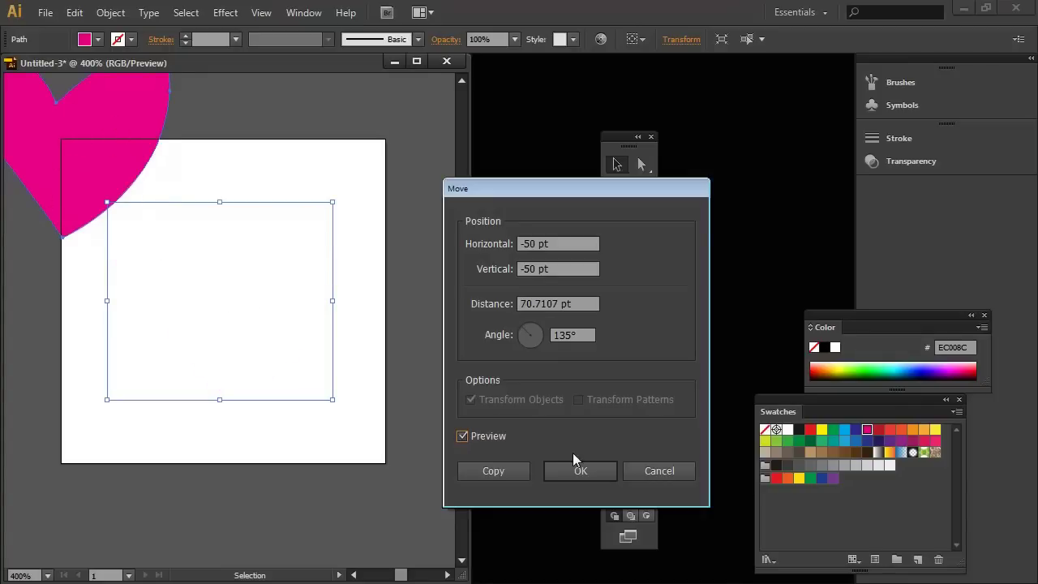
click(505, 471)
click(228, 297)
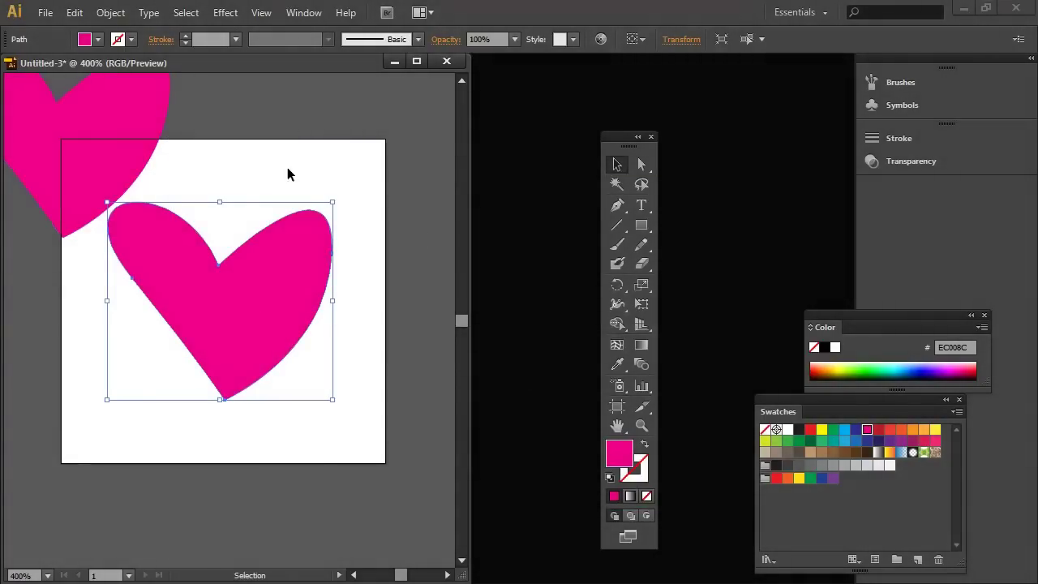
Step: Preview a Move of the centre heart by -50 pt horizontal and 50 pt vertical
click(111, 13)
mouse_move(123, 34)
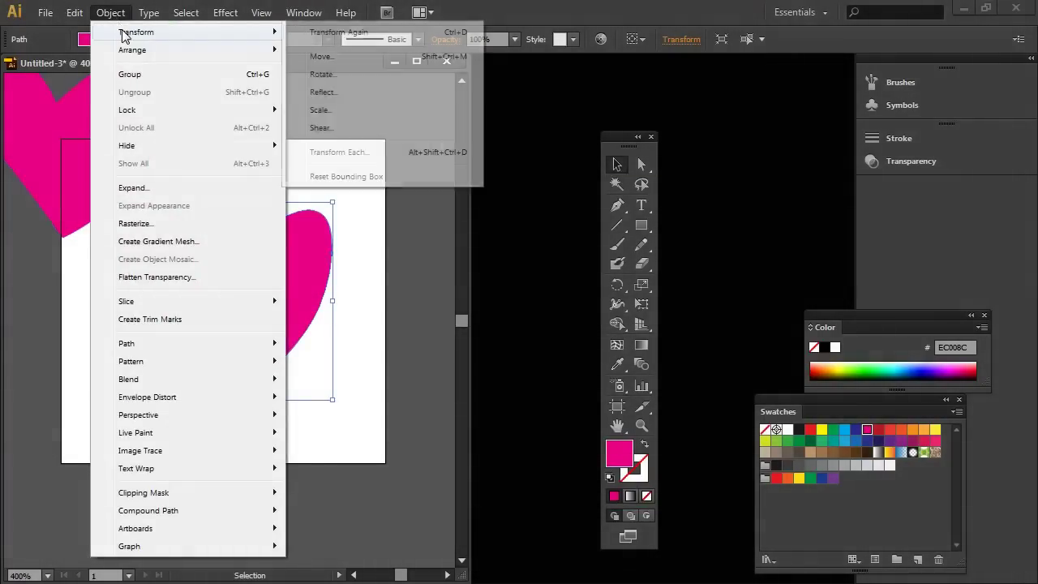
click(321, 56)
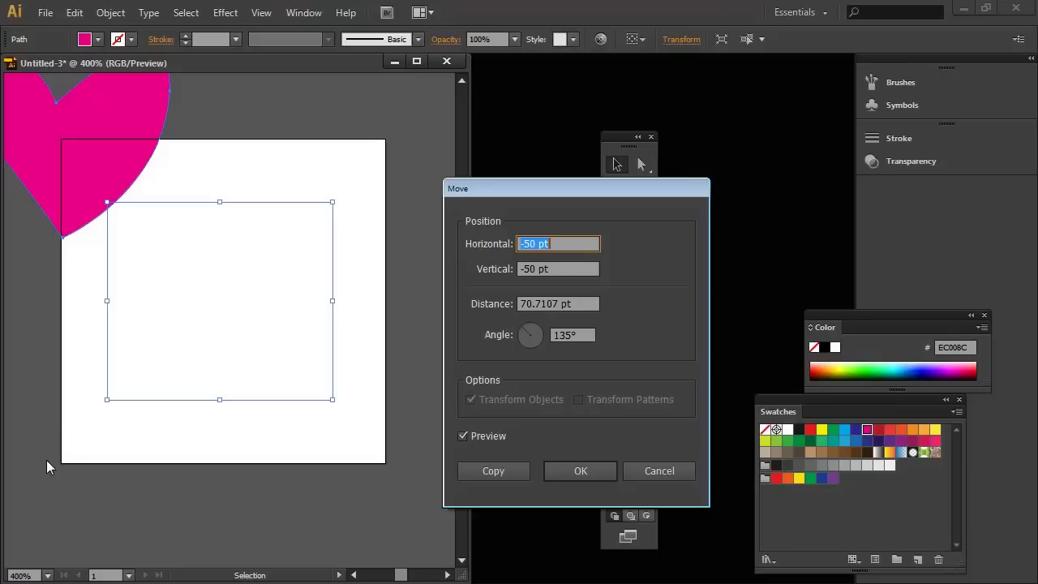
click(523, 271)
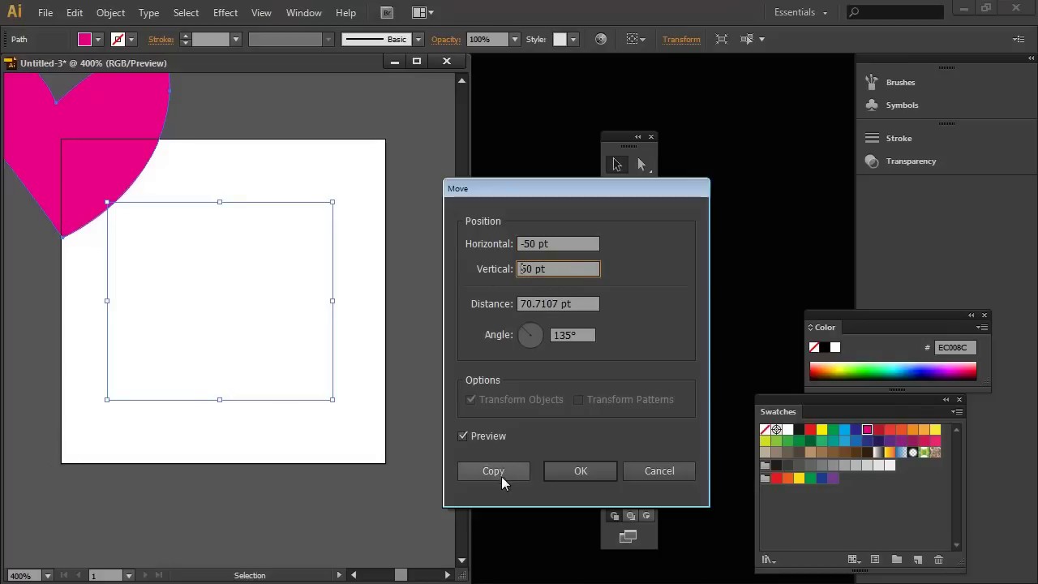
click(482, 433)
click(483, 430)
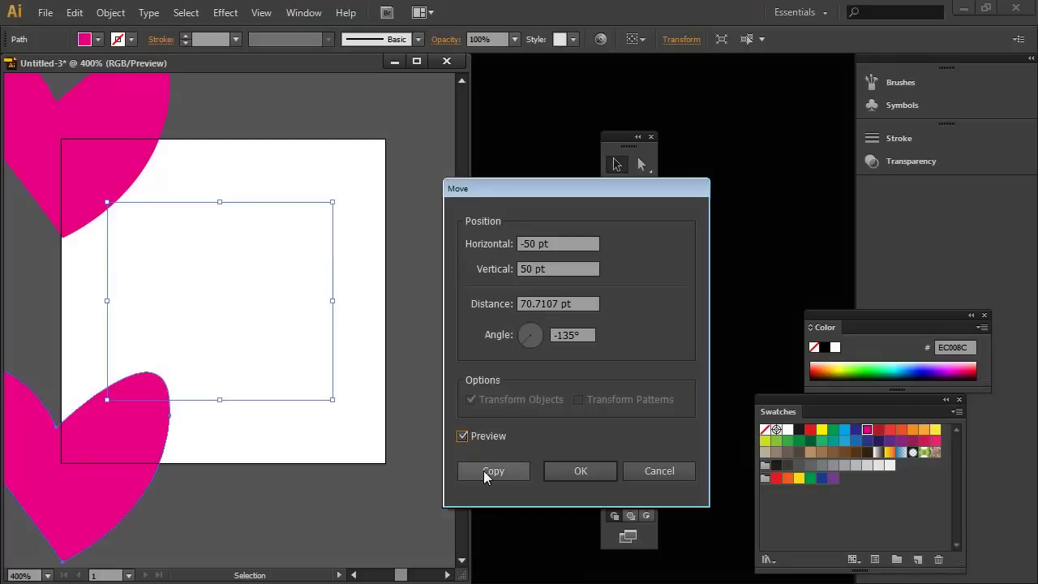
Step: Place the lower-left heart copy, then change the Move horizontal offset to 50 pt
click(484, 470)
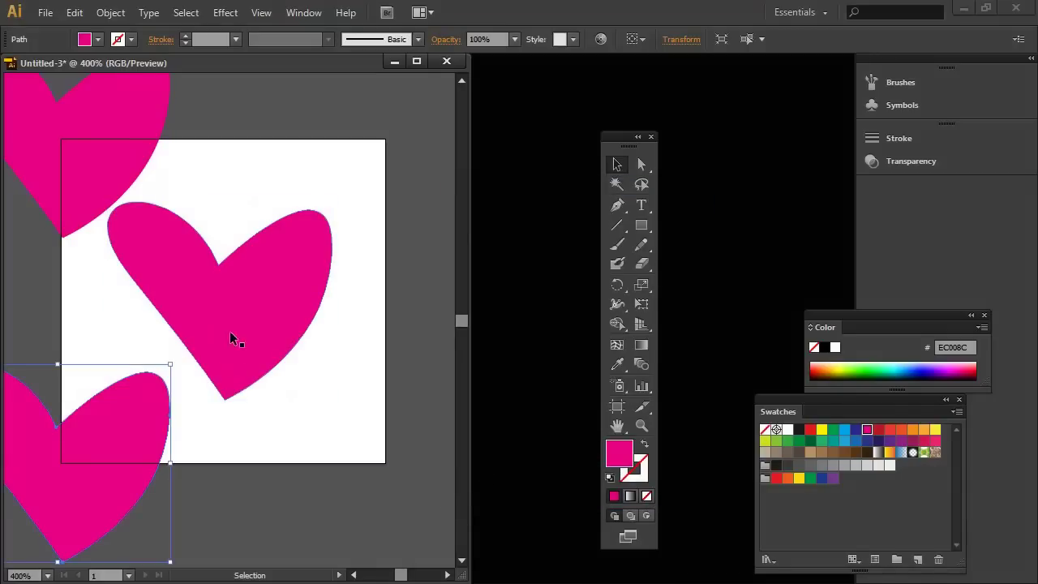
click(110, 12)
mouse_move(153, 33)
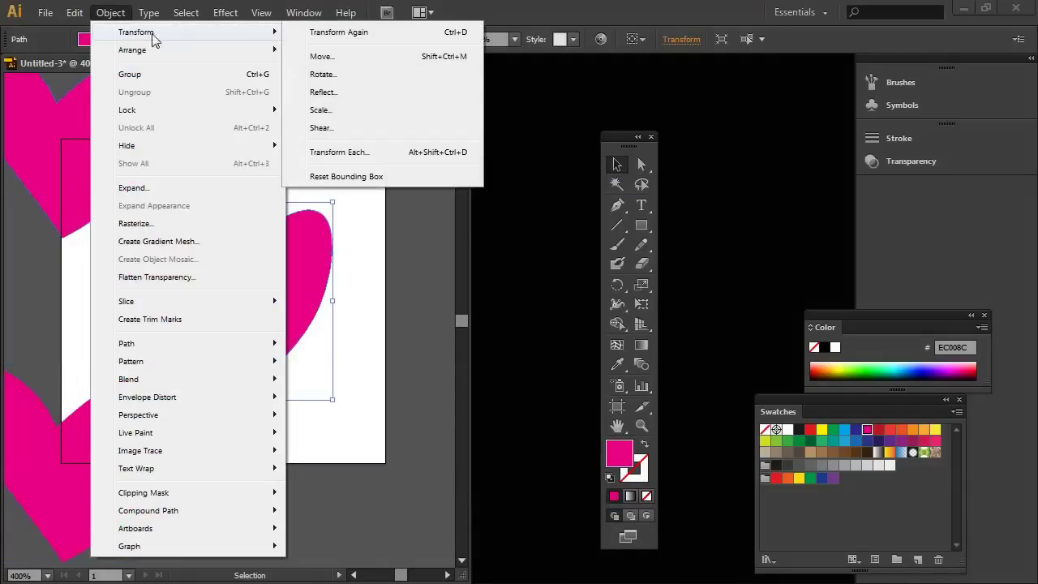
click(322, 57)
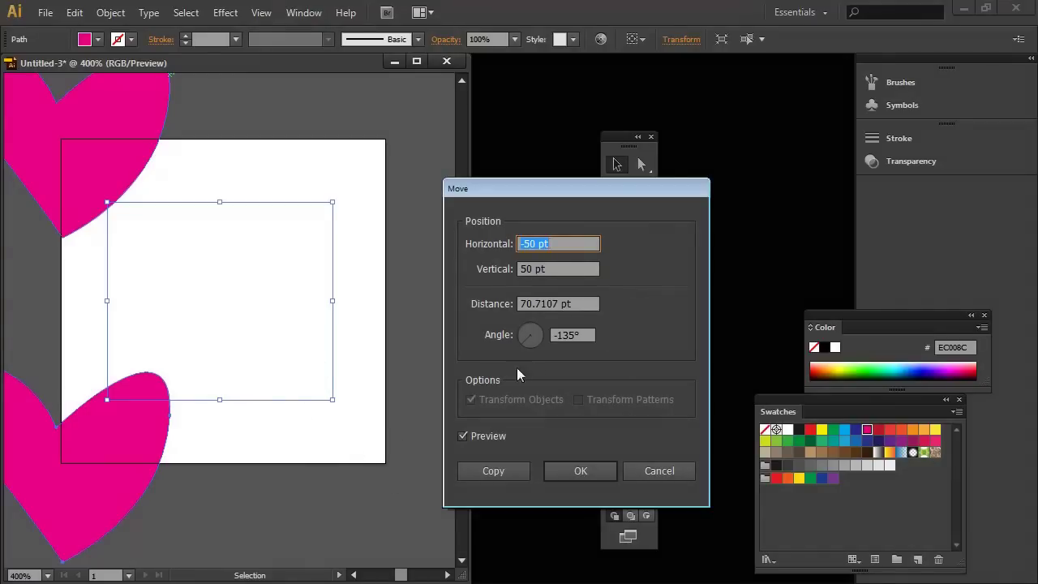
click(521, 243)
key(Delete)
Step: Preview and copy the heart 50 pt right and 50 pt down, then reselect the centre heart
click(474, 432)
click(476, 434)
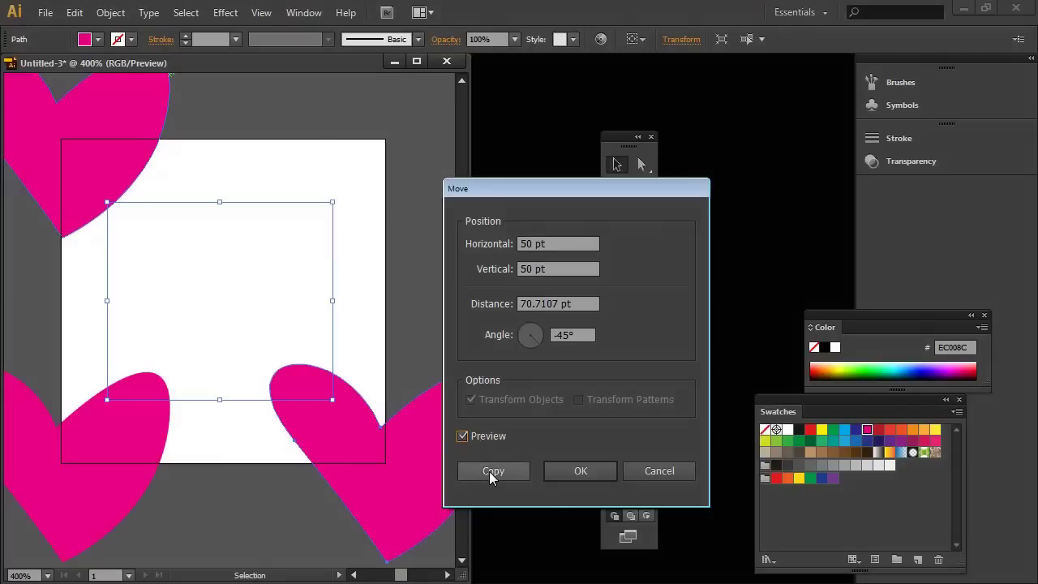
click(489, 471)
click(227, 329)
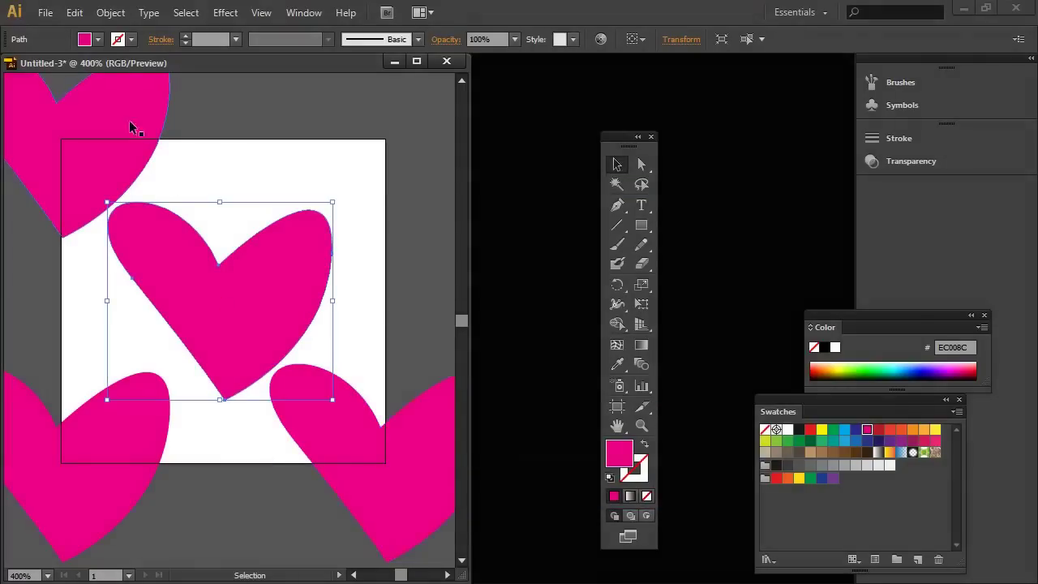
Step: Copy the centre heart with a Move of 50 pt horizontal and -50 pt vertical, then deselect
click(109, 13)
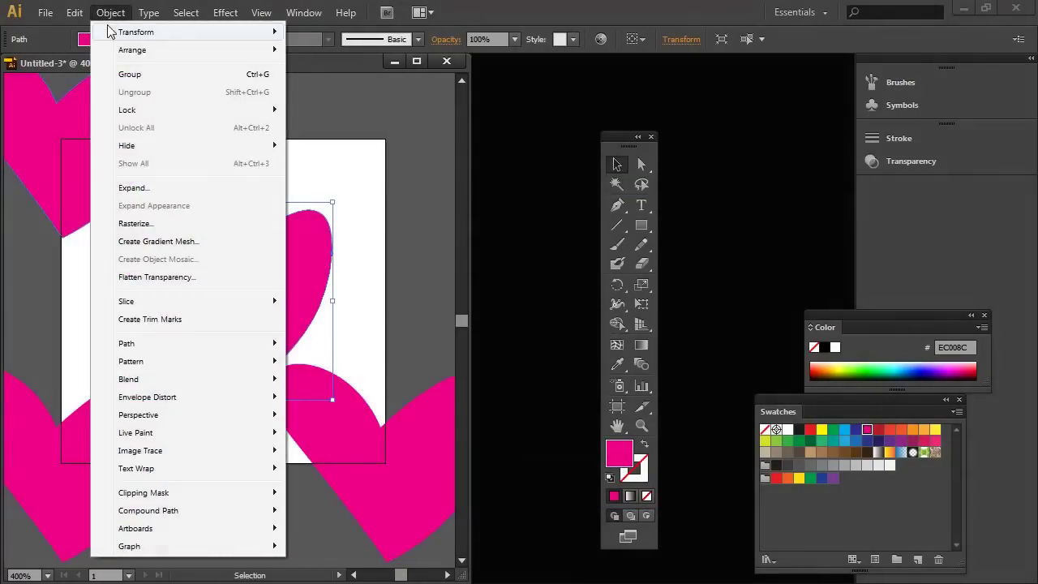
mouse_move(127, 36)
click(329, 58)
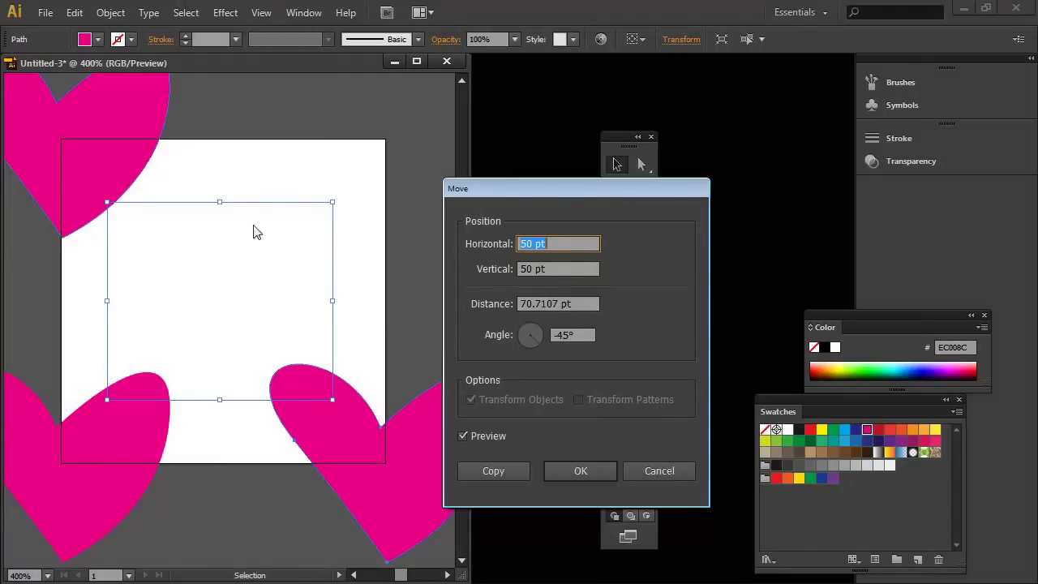
click(523, 268)
text(-)
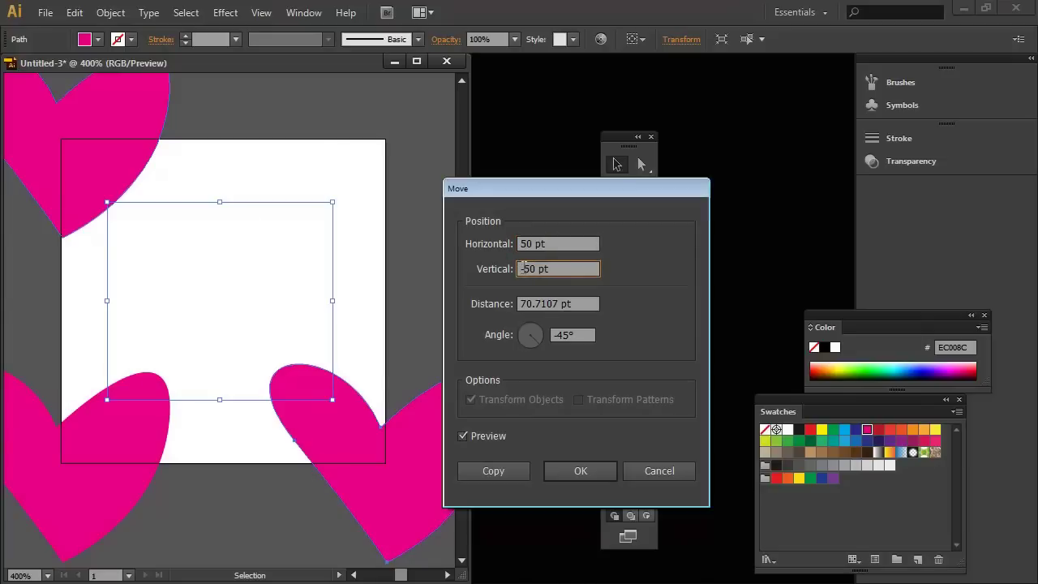
click(493, 437)
click(493, 437)
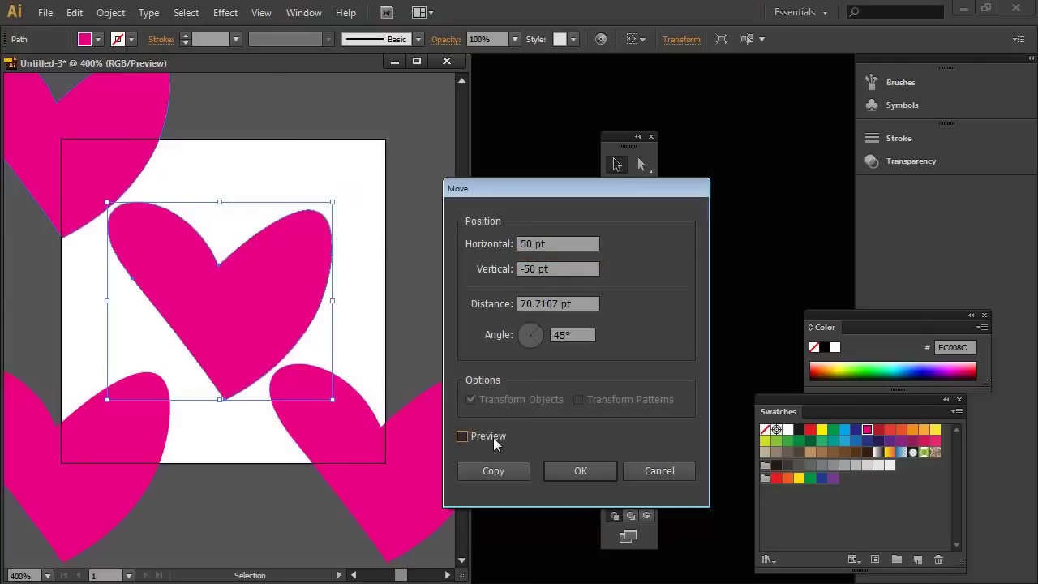
click(493, 437)
click(501, 472)
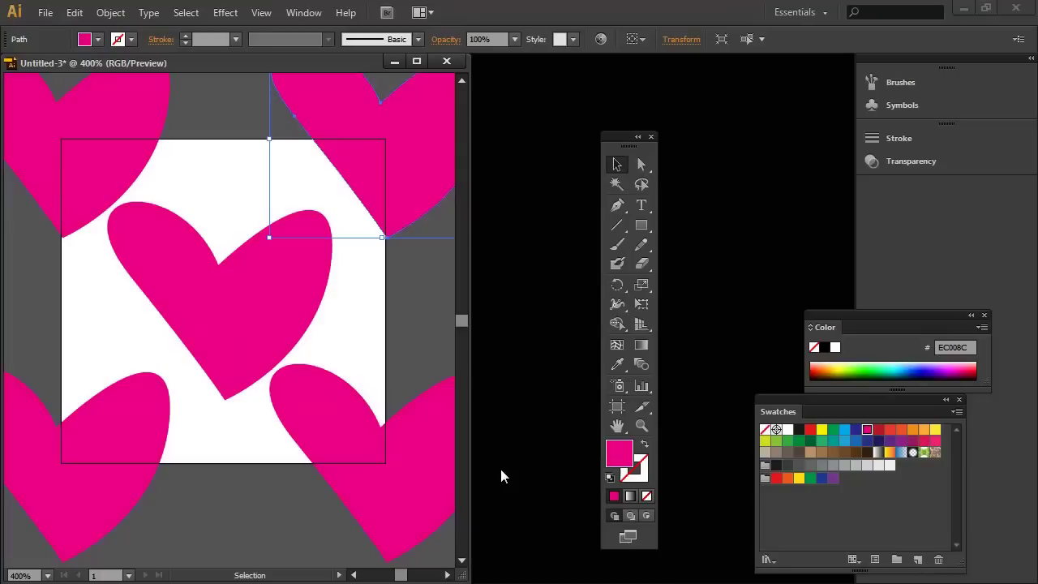
click(255, 486)
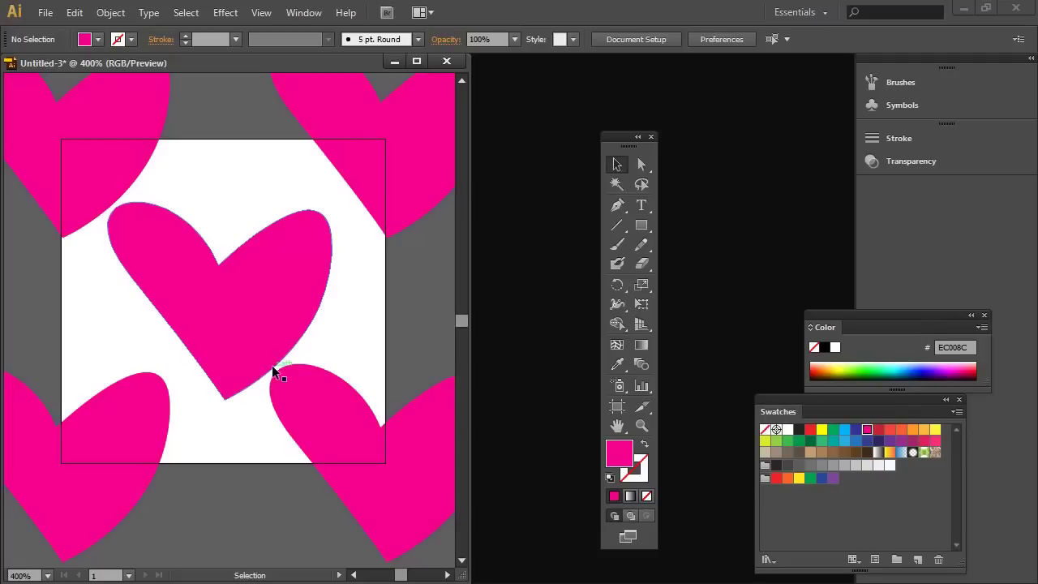
Step: Create a 100 by 100 pt rectangle by entering its exact size
click(641, 231)
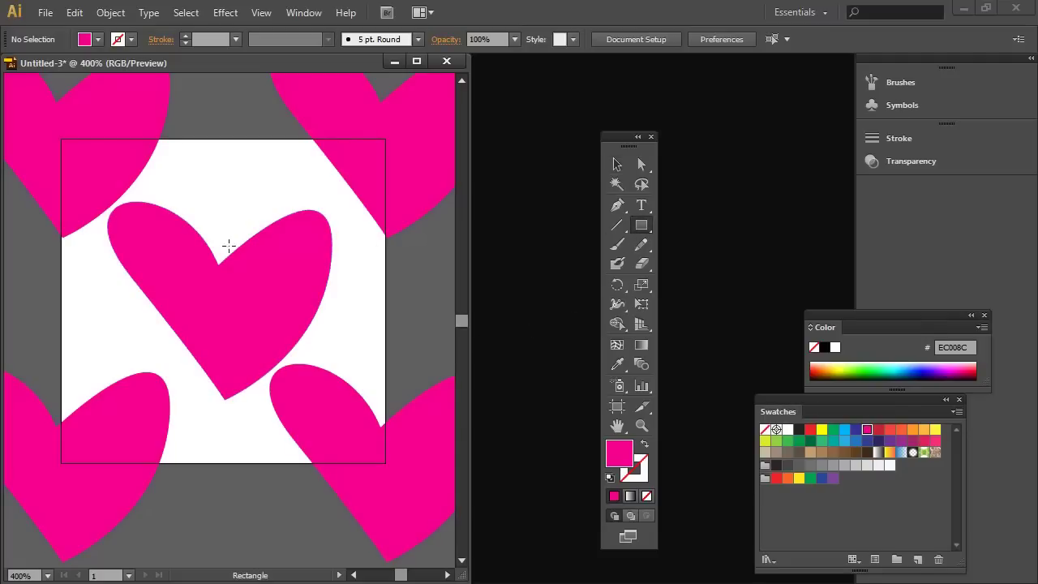
click(166, 180)
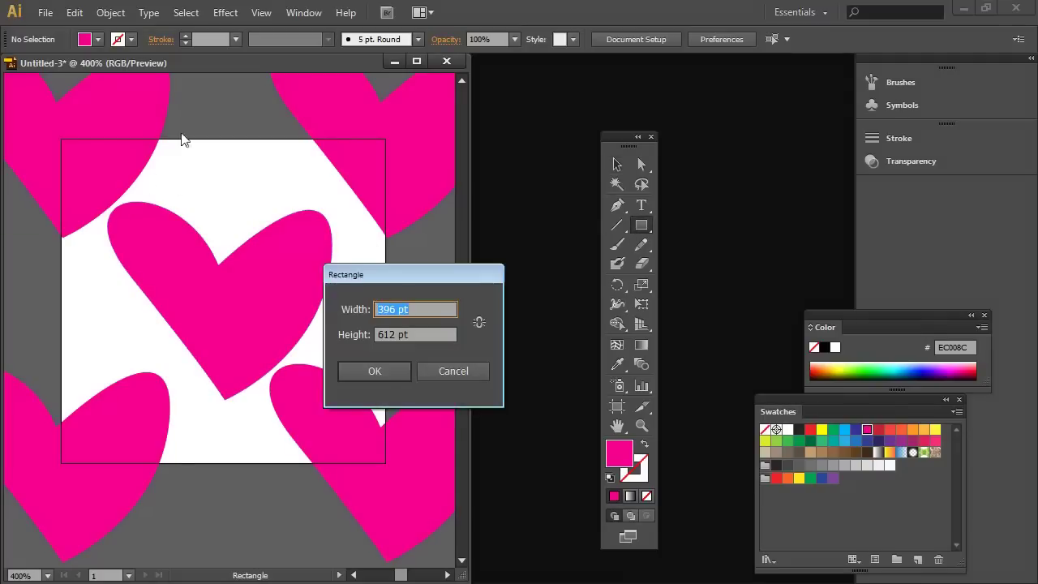
text(100)
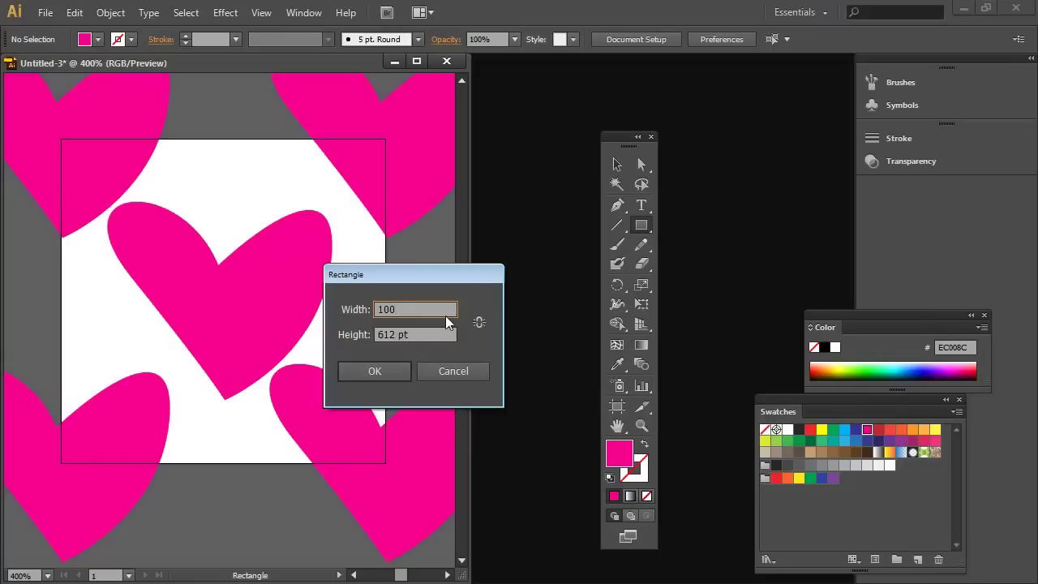
key(Tab)
text(100)
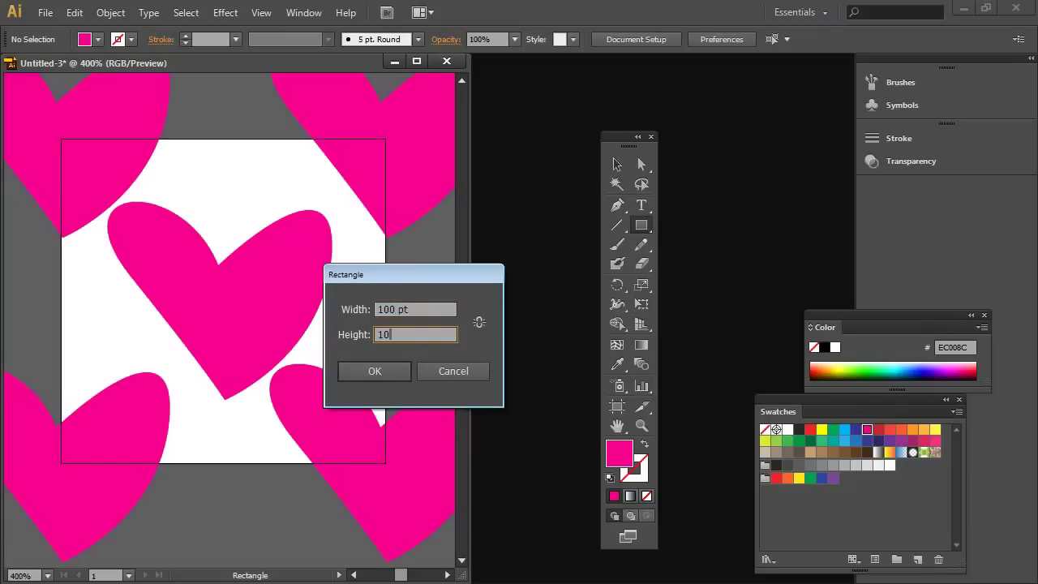
click(374, 373)
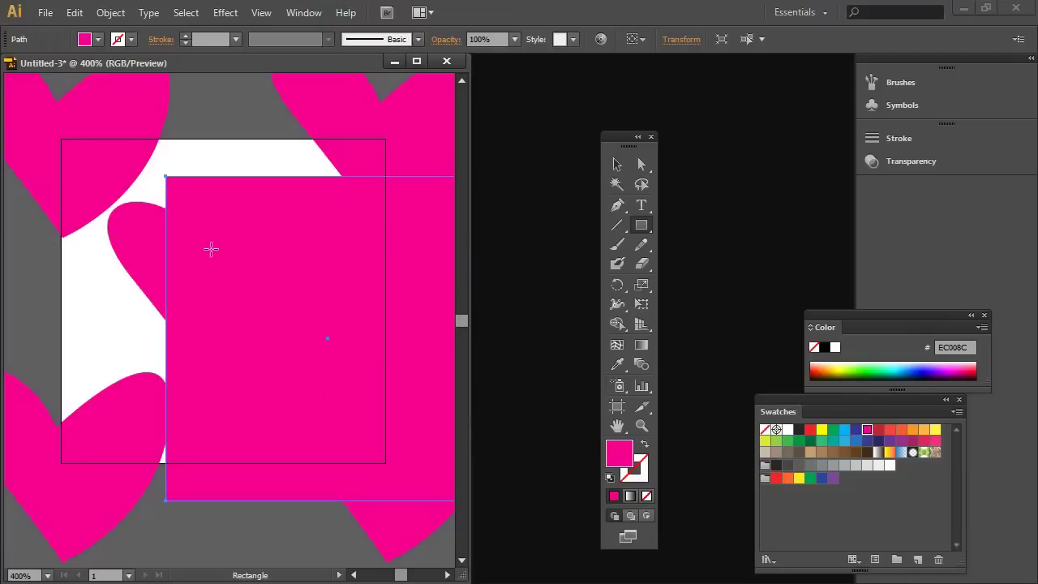
Step: Snap the pink square onto the tile and confirm X/Y 50 pt, W/H 100 pt
key(v)
drag(256, 248, 156, 211)
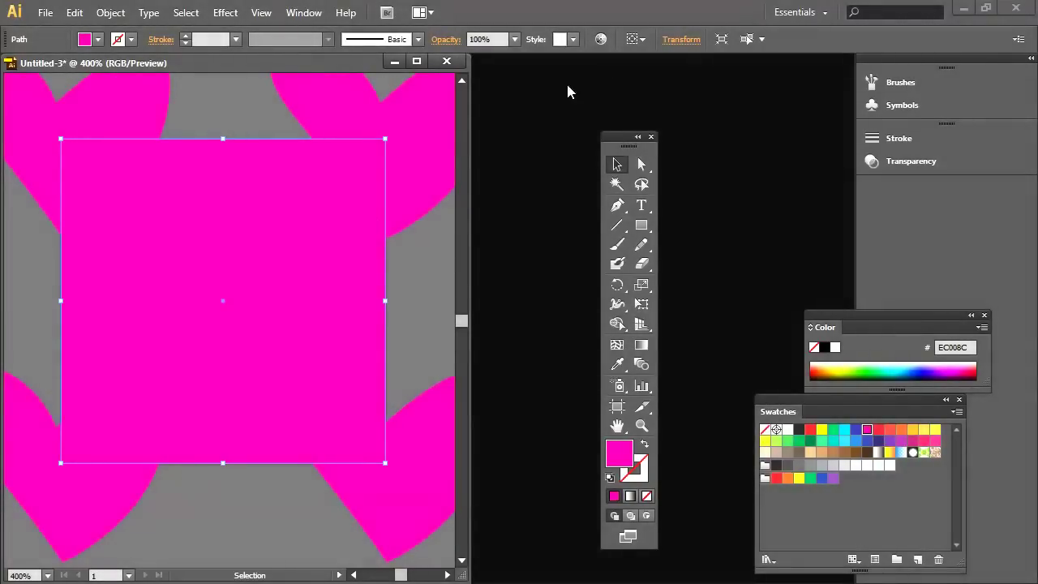
click(681, 39)
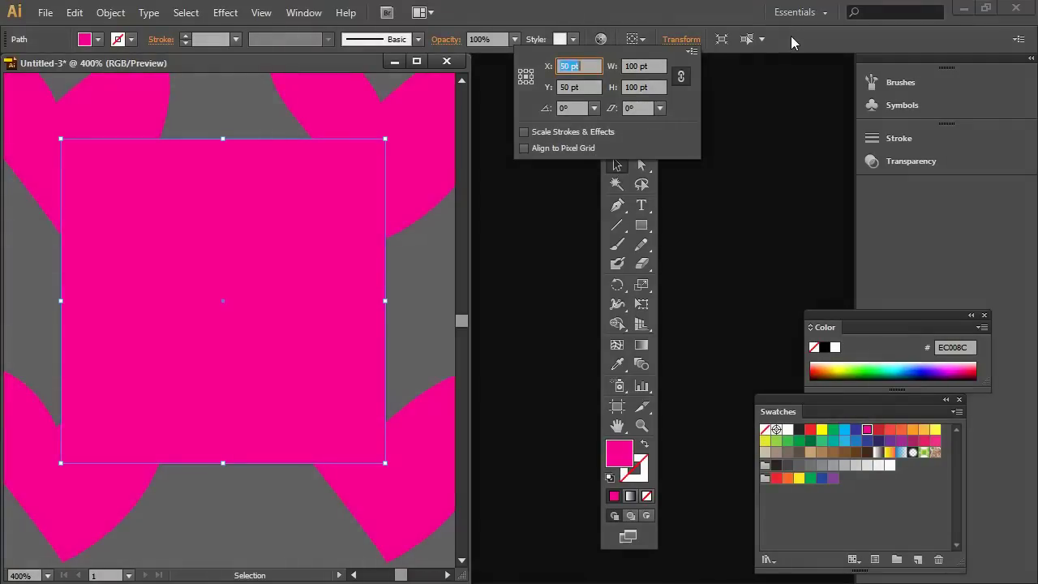
click(789, 36)
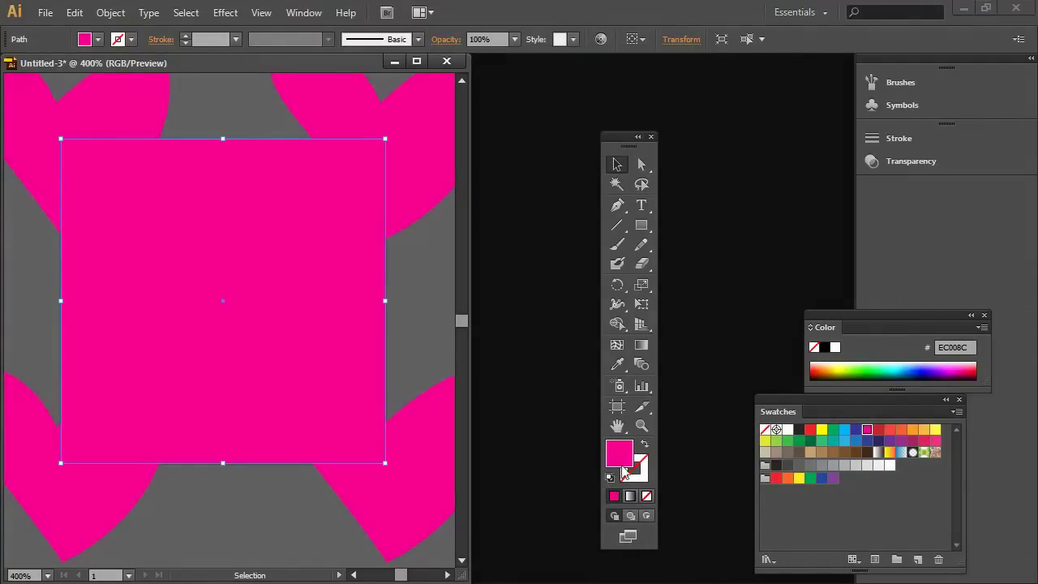
Step: Set the square's fill to None and send it to the back
click(645, 496)
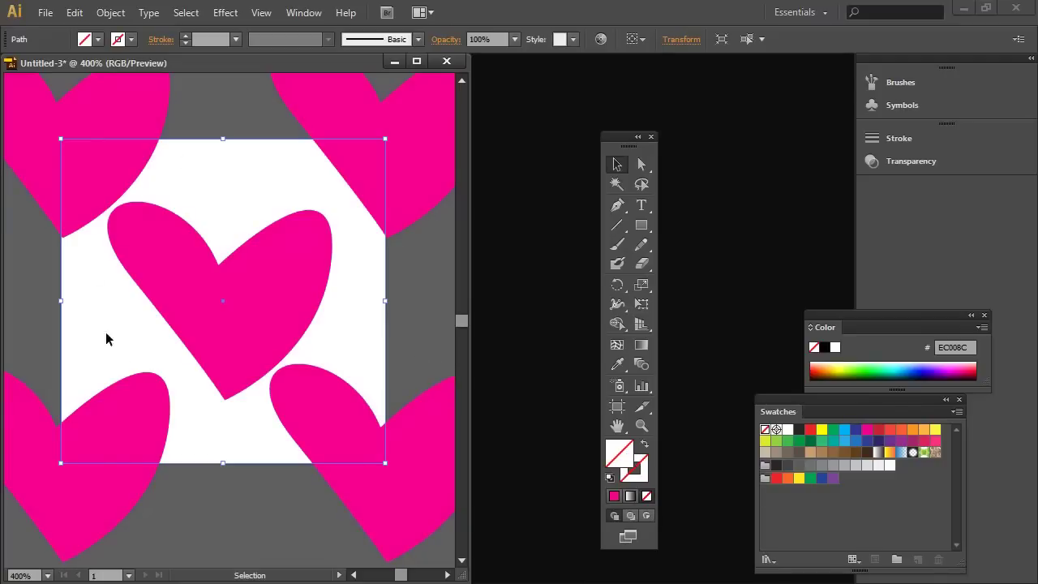
click(105, 14)
mouse_move(132, 50)
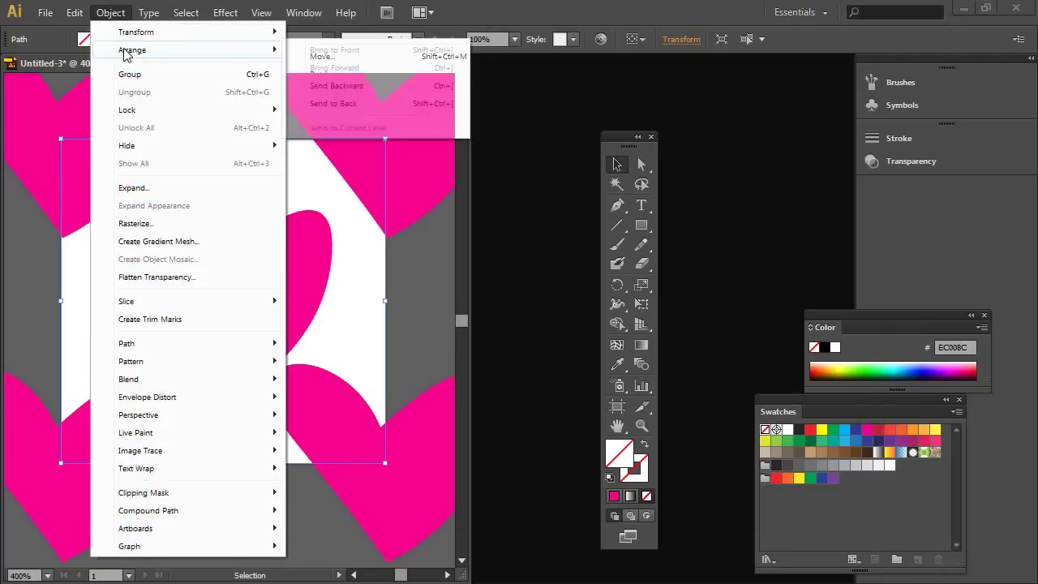
click(325, 105)
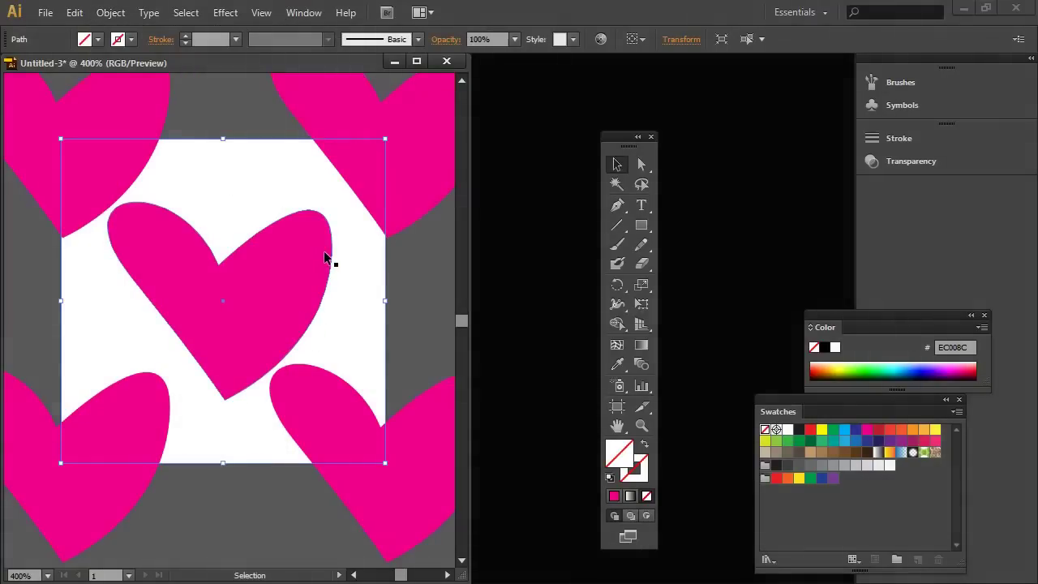
Step: Check in the Layers panel that the square sits beneath the hearts in Layer 1
click(300, 12)
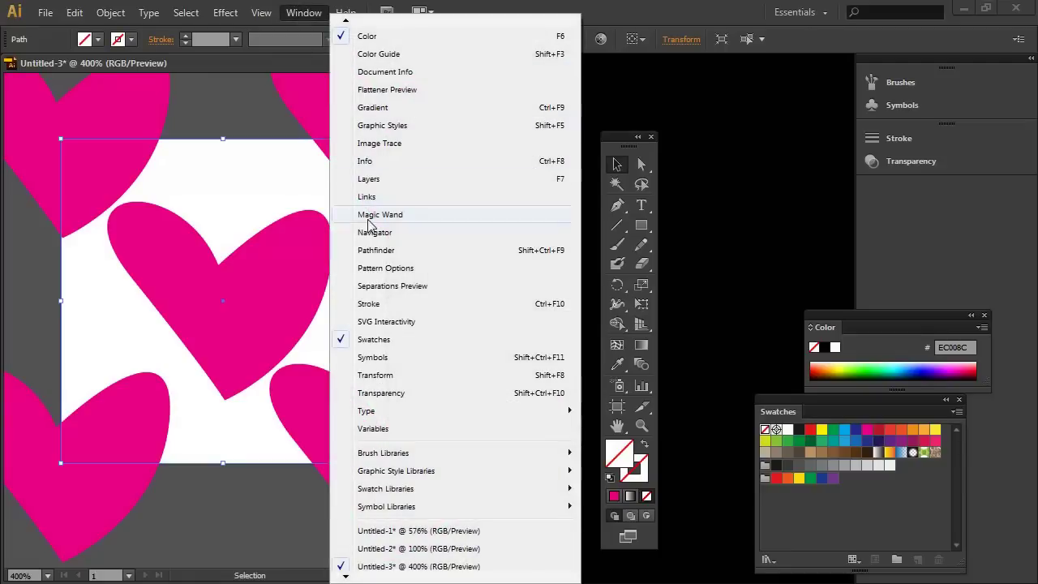
click(375, 179)
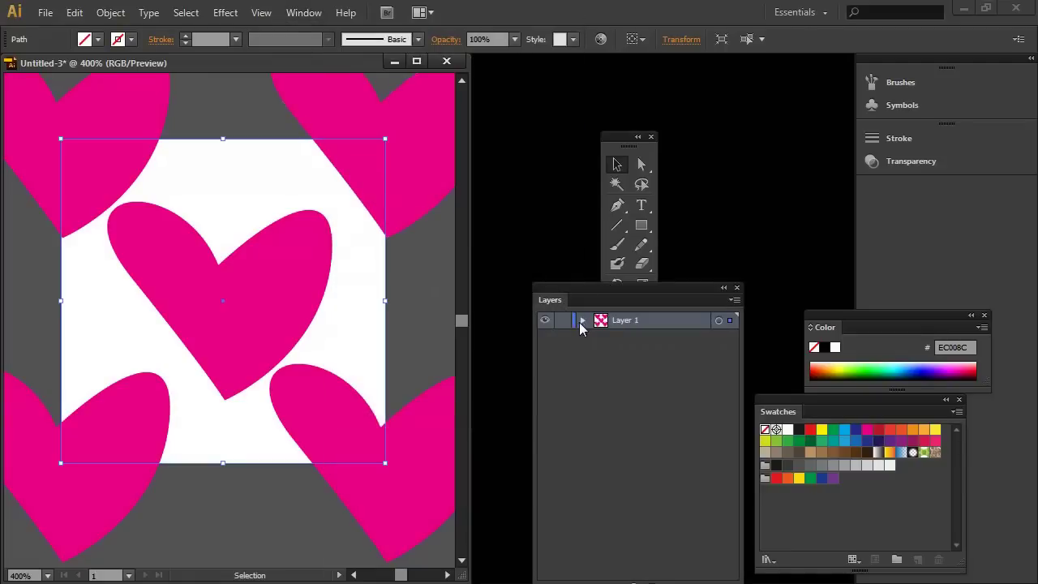
click(582, 321)
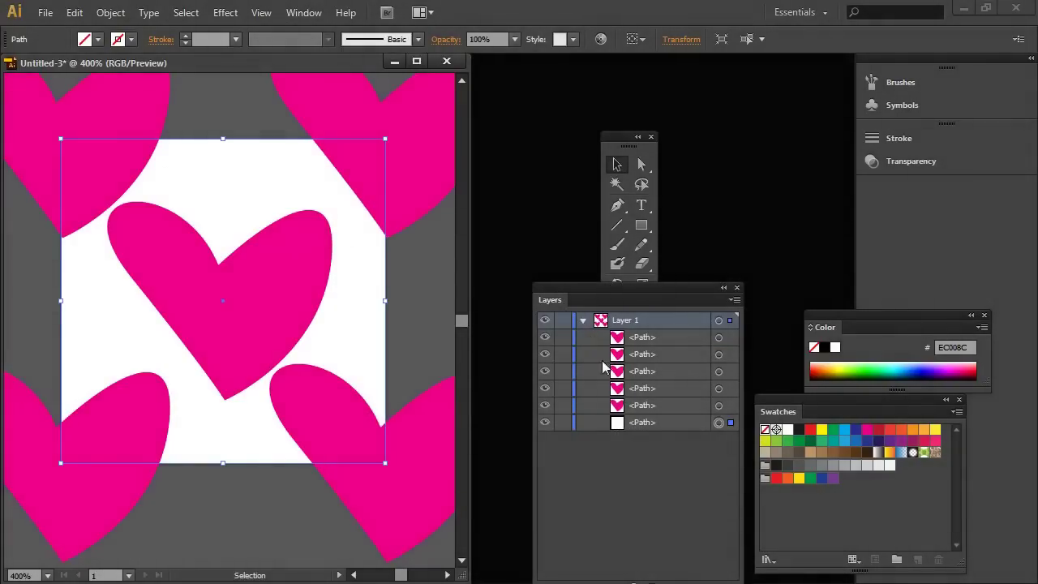
click(736, 287)
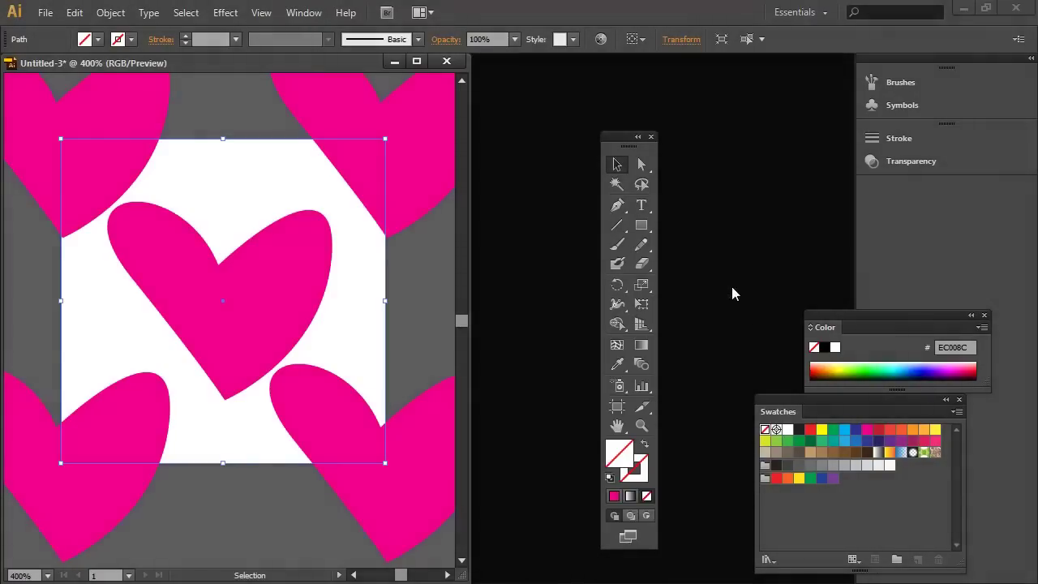
Step: Select all the heart and square artwork on the artboard
key(a)
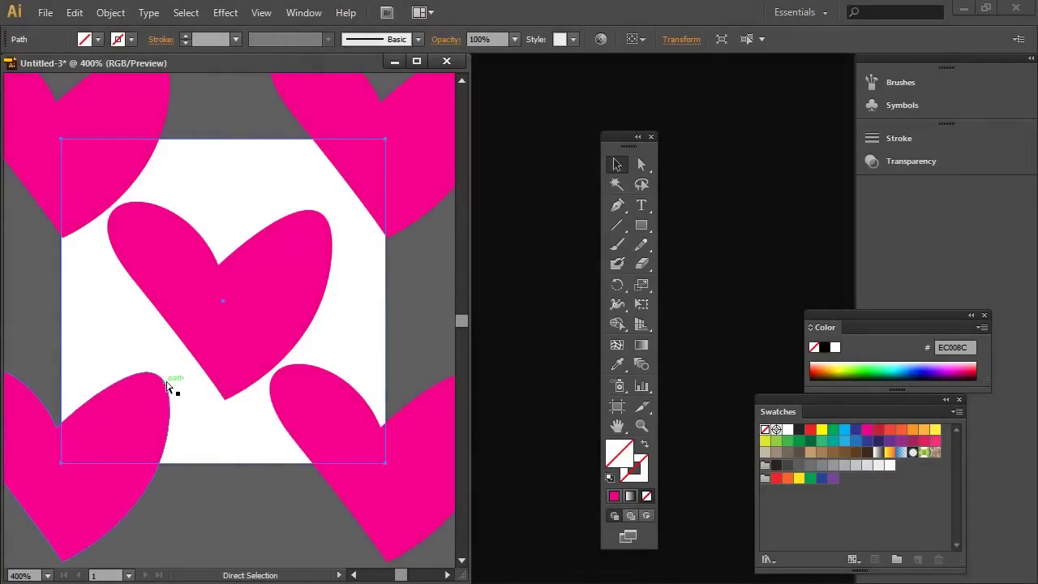
key(ctrl+a)
key(v)
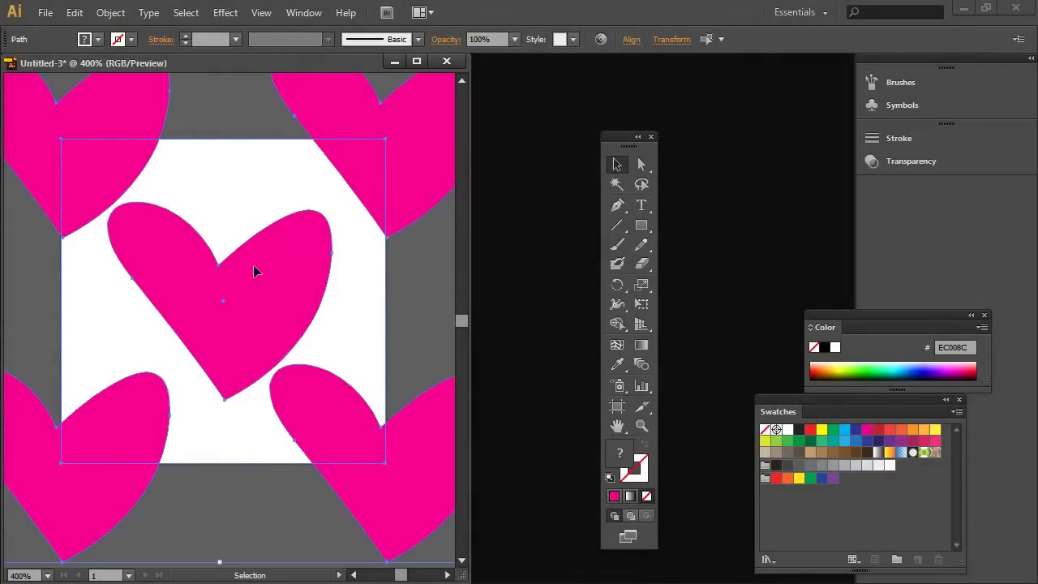
click(186, 12)
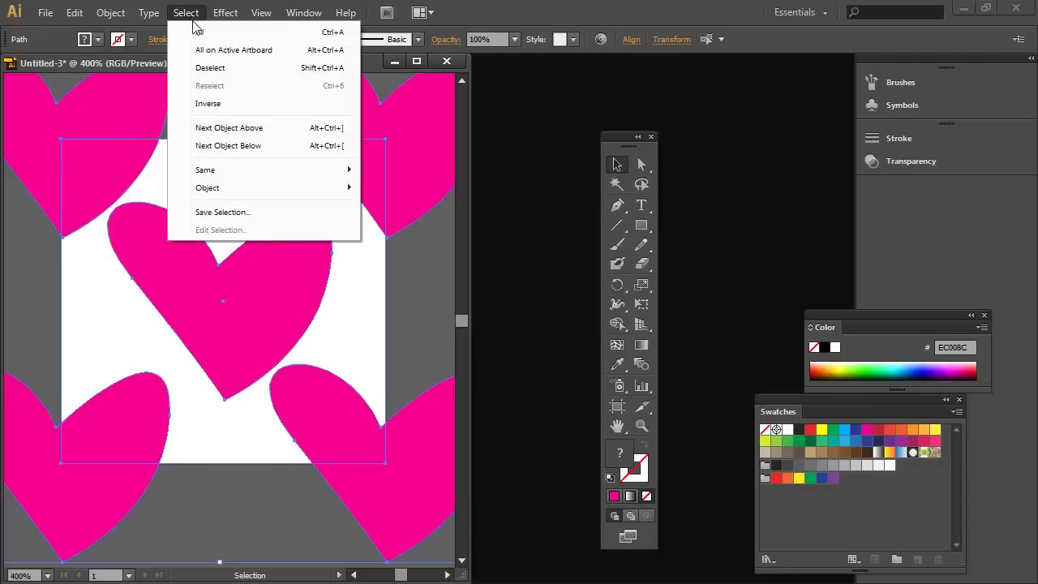
click(243, 302)
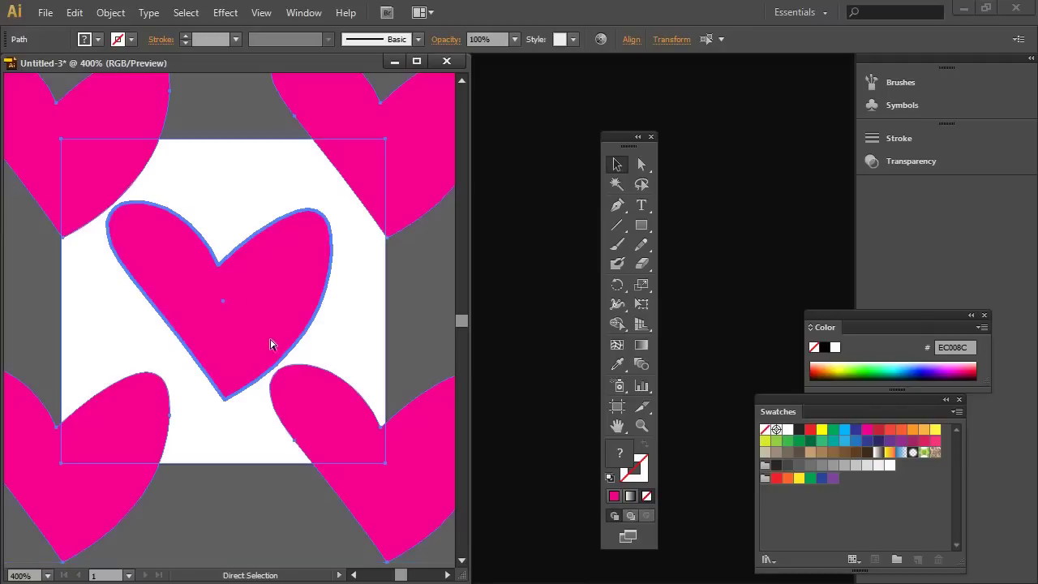
Step: Drag the reselected five hearts and white square into Swatches to create New Pattern Swatch 5
key(a)
key(ctrl+shift+a)
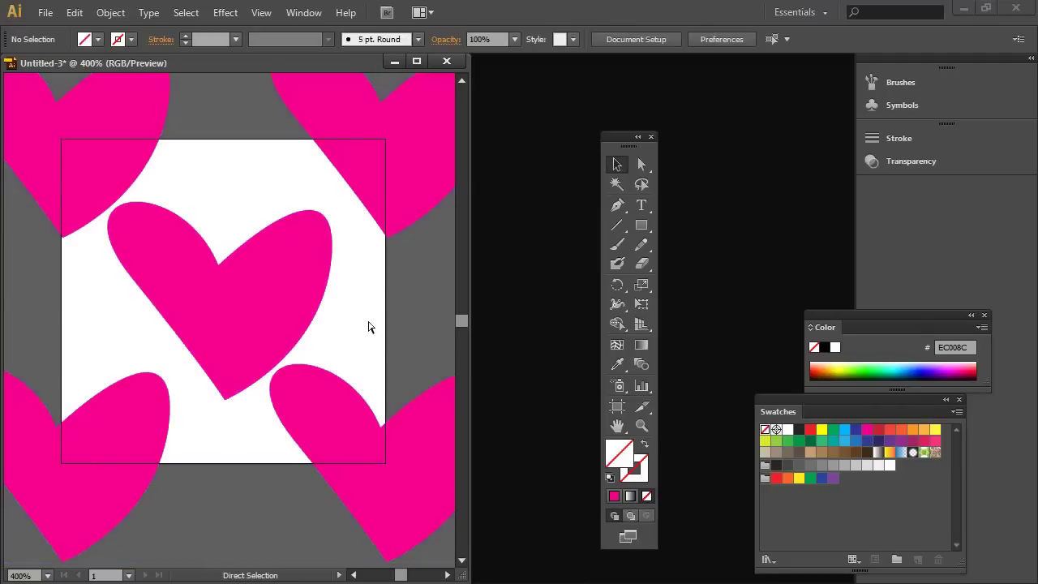
key(ctrl+a)
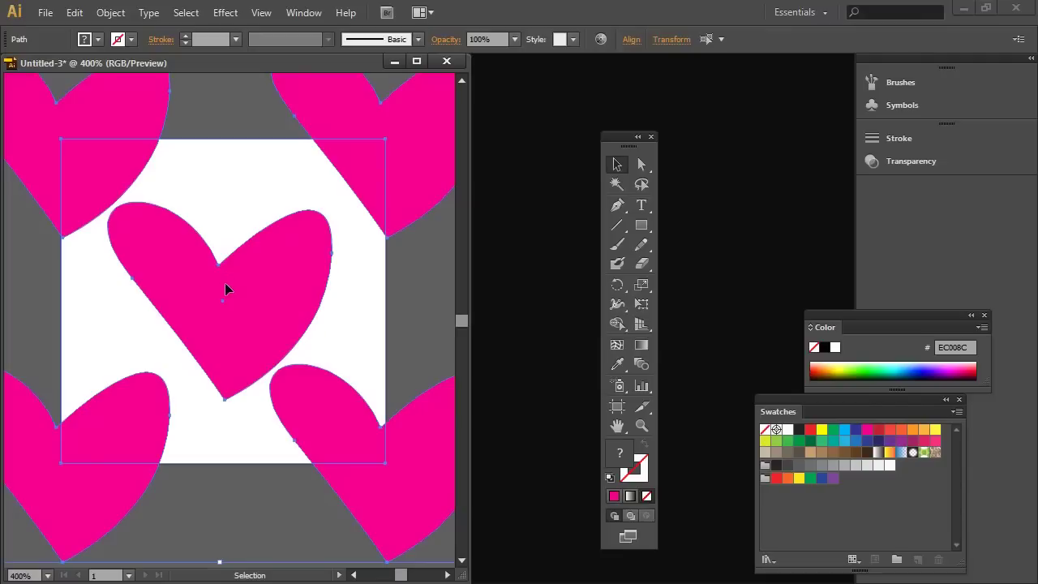
drag(227, 289, 866, 477)
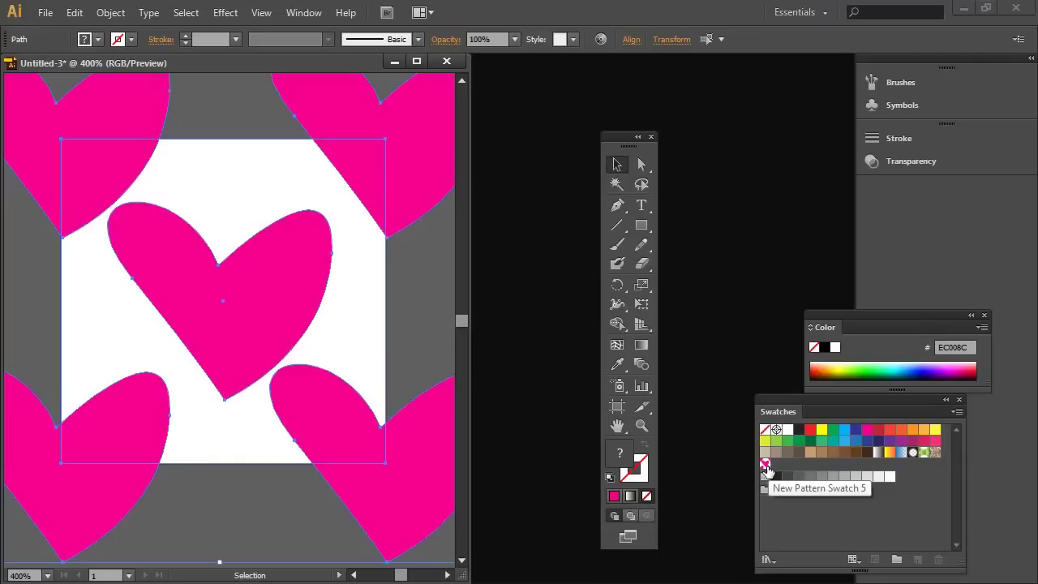
drag(775, 401, 690, 122)
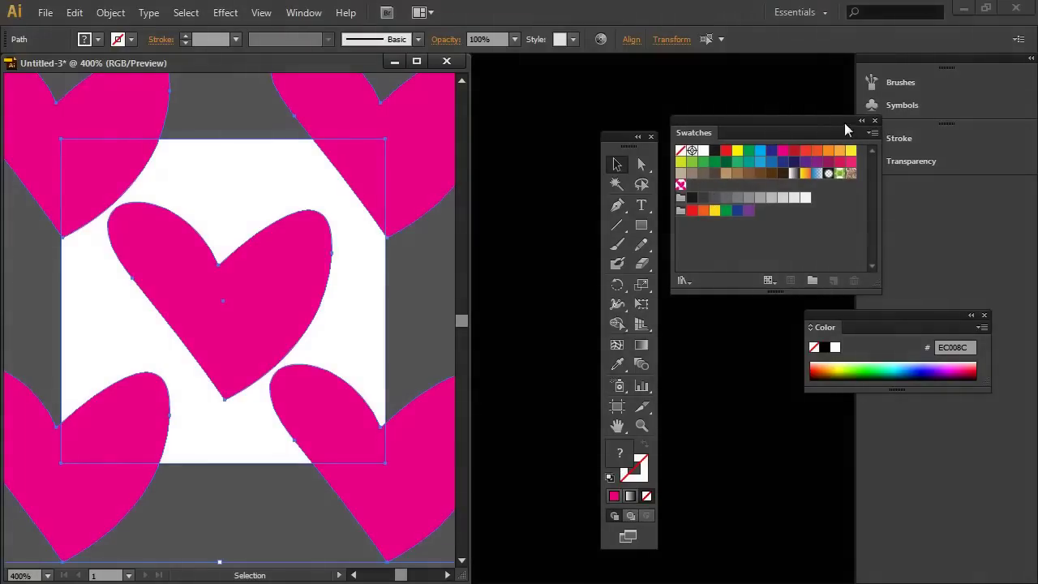
Step: Save the current swatches as an AI swatch library named HEART3
click(871, 133)
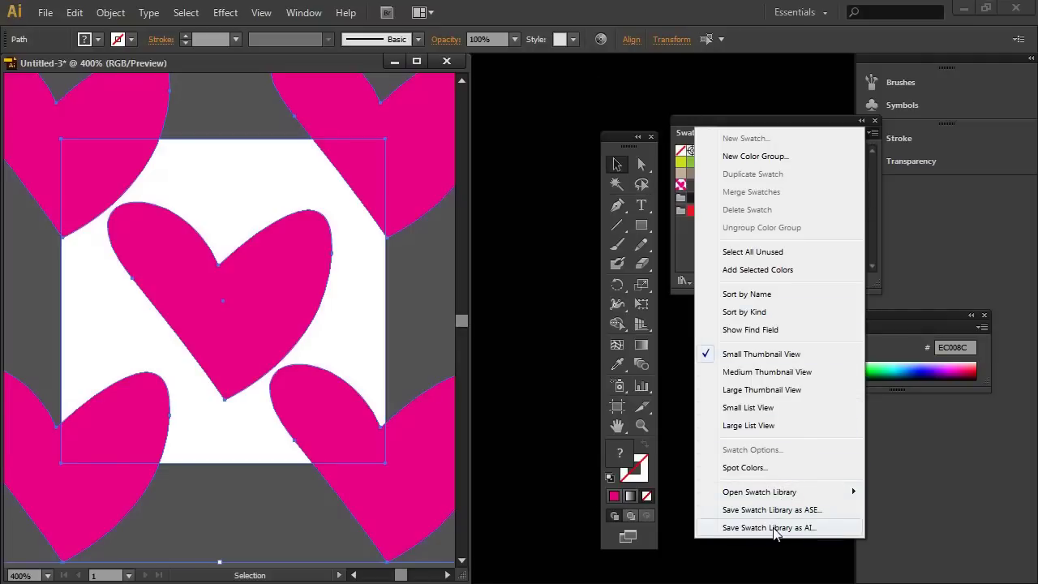
click(774, 529)
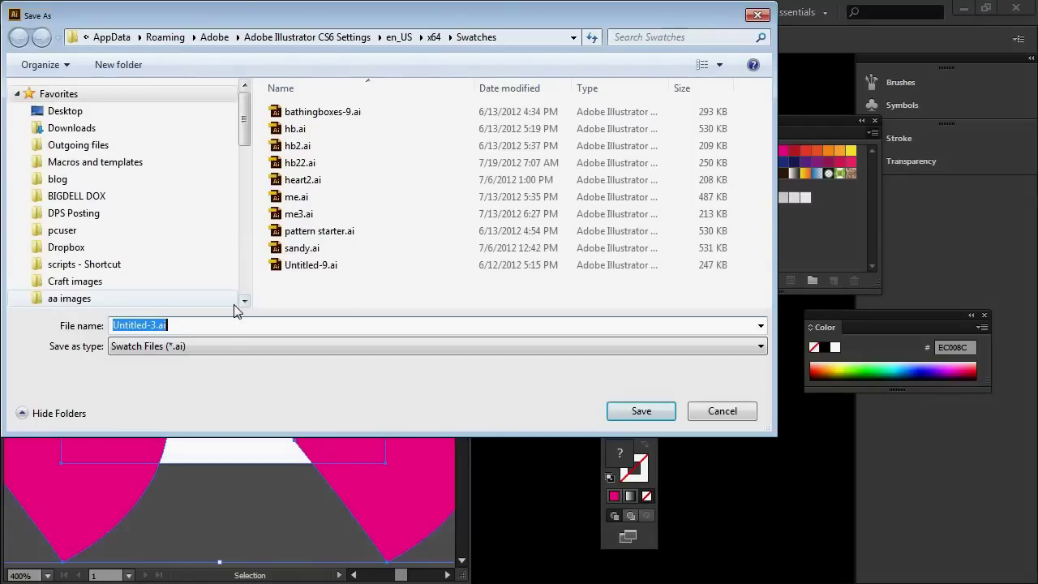
text(HEAR)
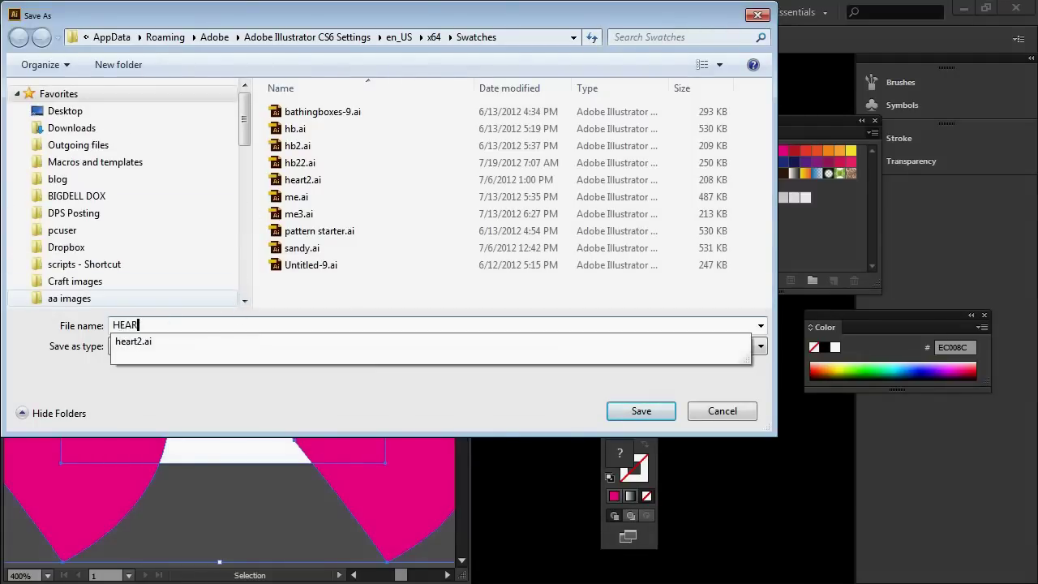
text(T3)
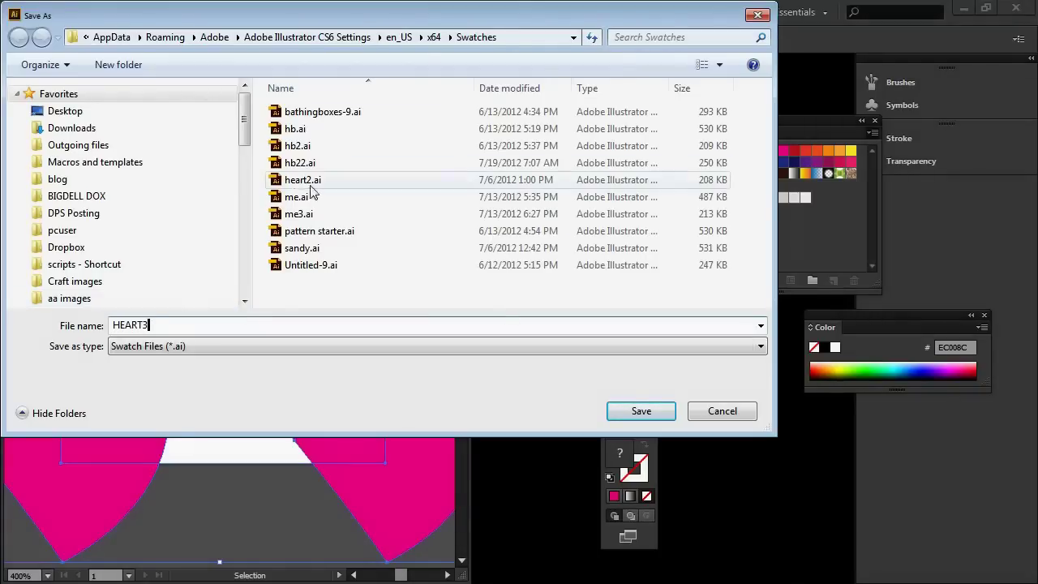
click(635, 410)
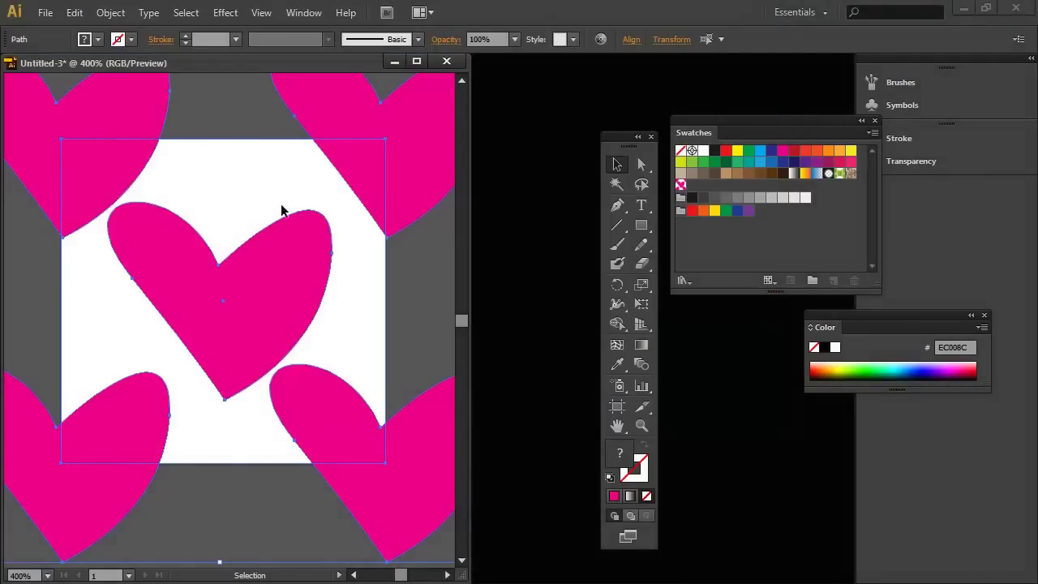
Step: Create a new Letter-size document in landscape orientation
click(398, 61)
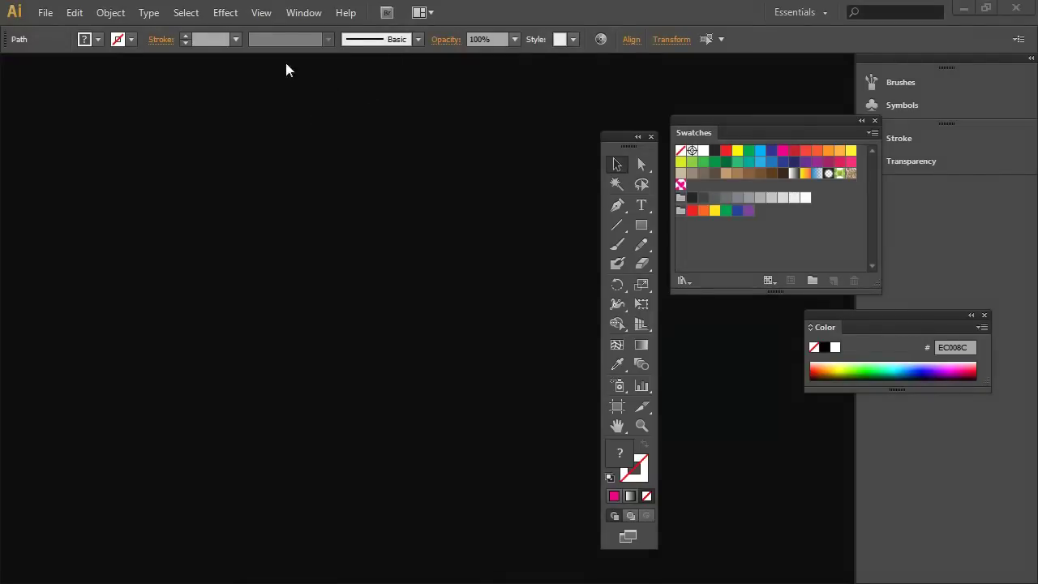
click(45, 14)
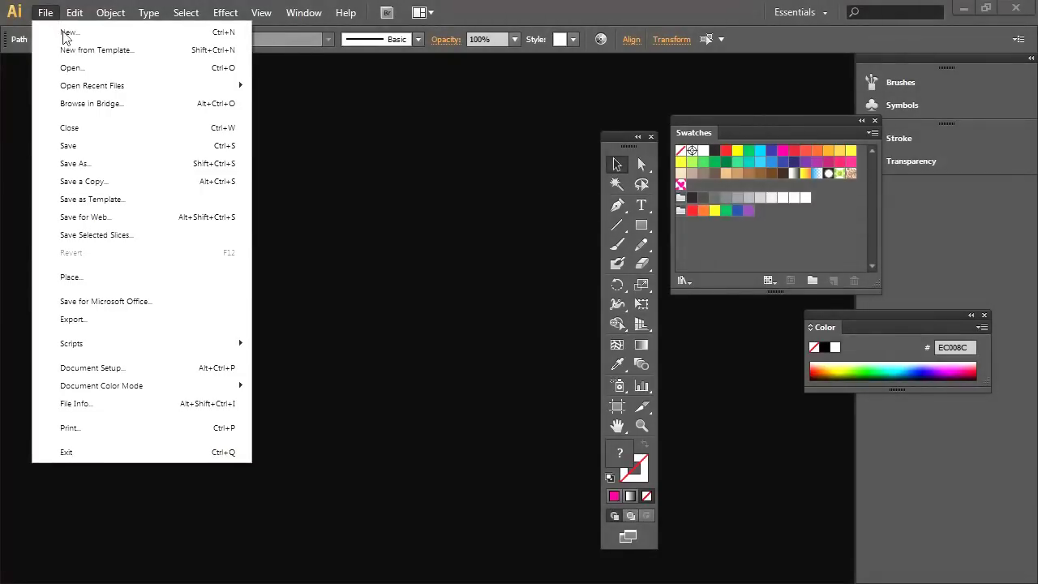
click(65, 36)
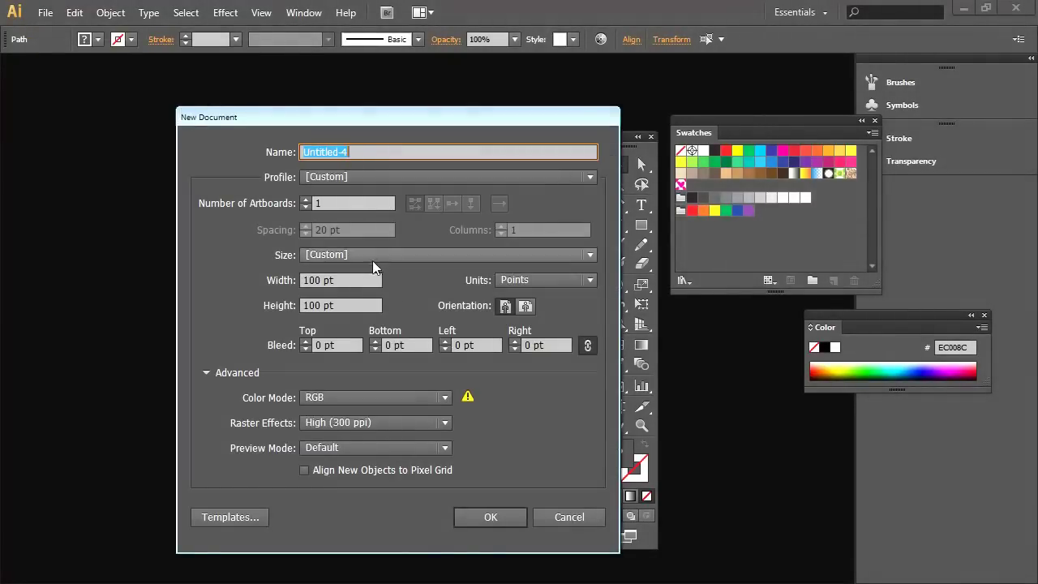
click(369, 254)
click(347, 294)
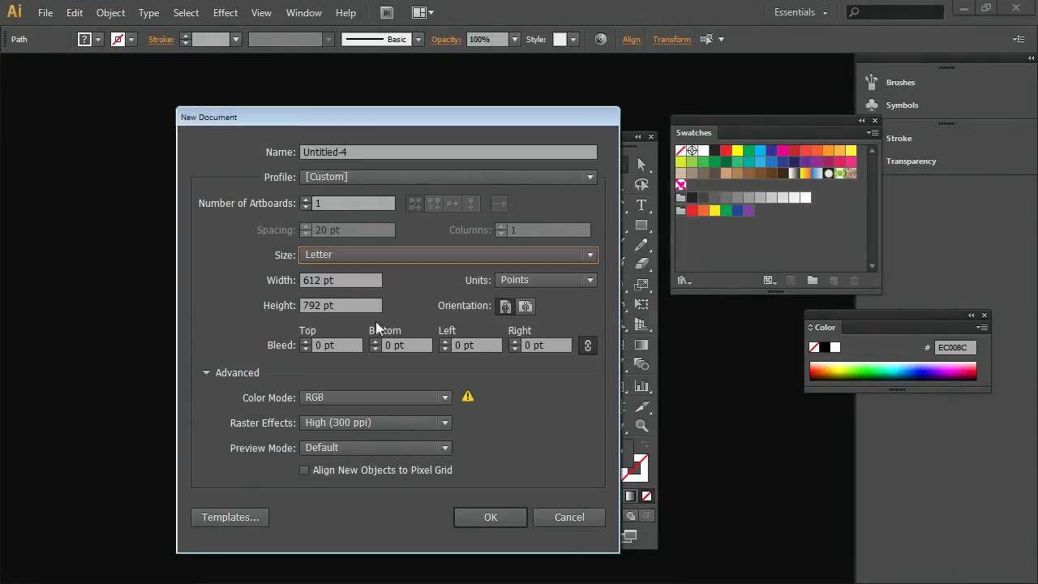
click(525, 305)
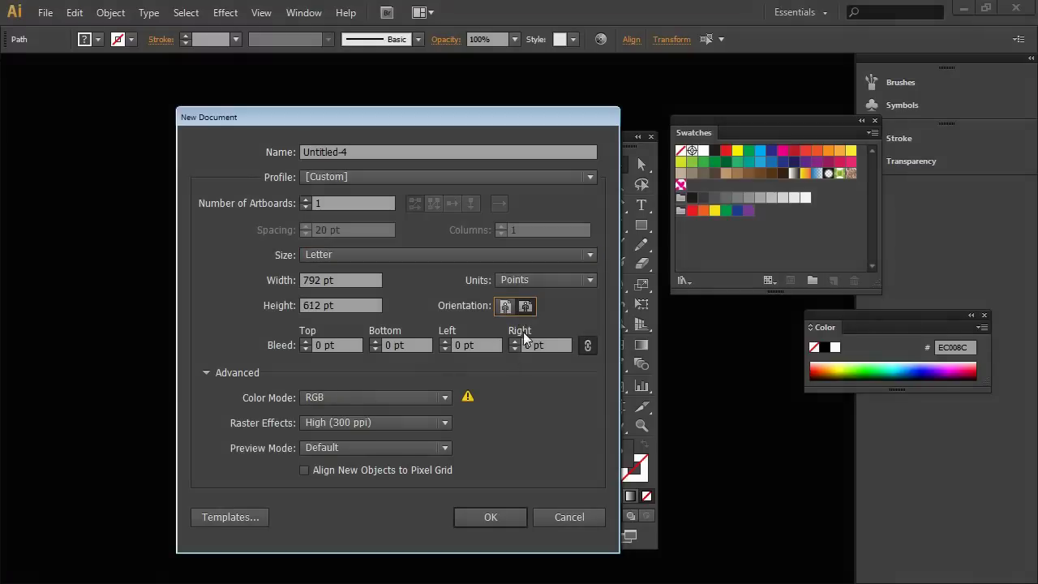
click(485, 514)
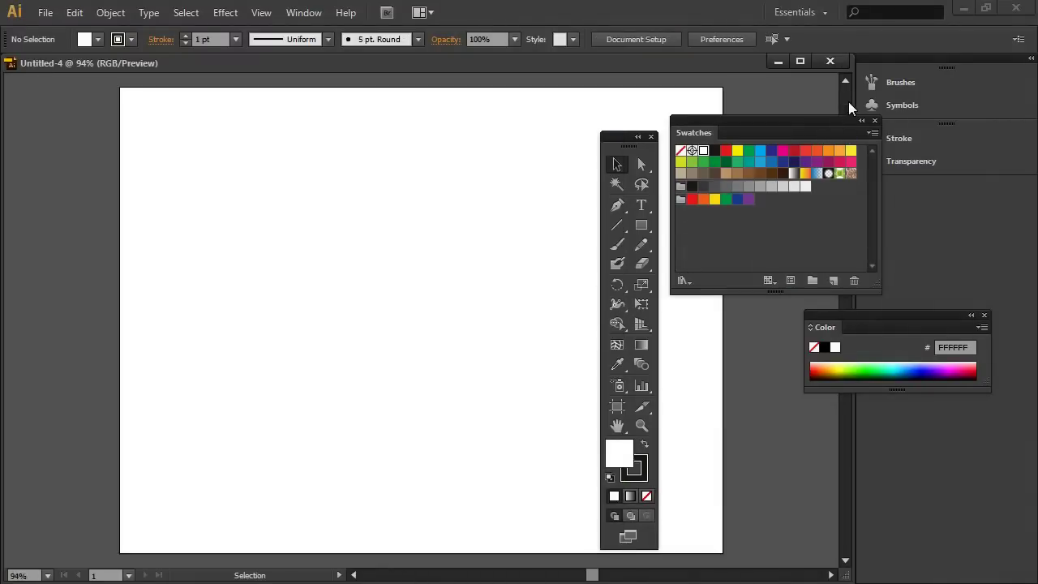
Step: Draw a rectangle covering the whole artboard and fill it orange-red F15A29
drag(853, 91, 523, 91)
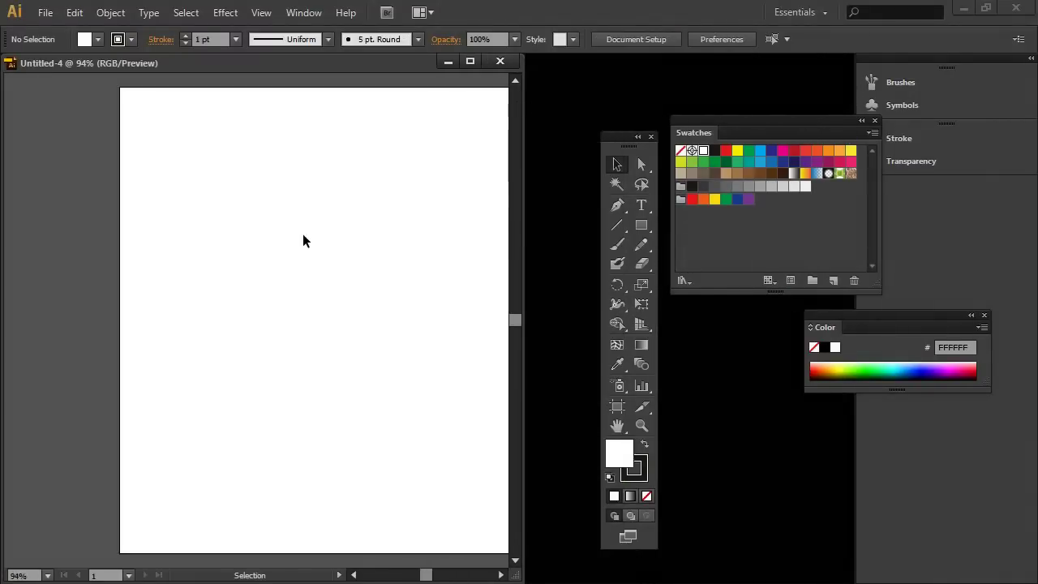
key(space)
drag(315, 242, 219, 248)
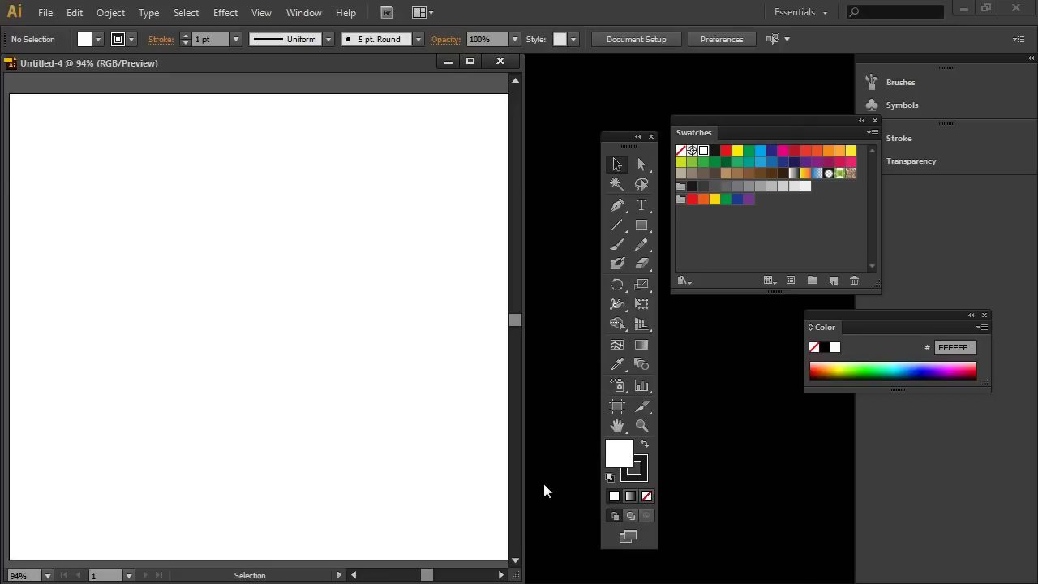
drag(519, 487, 664, 489)
drag(614, 138, 665, 149)
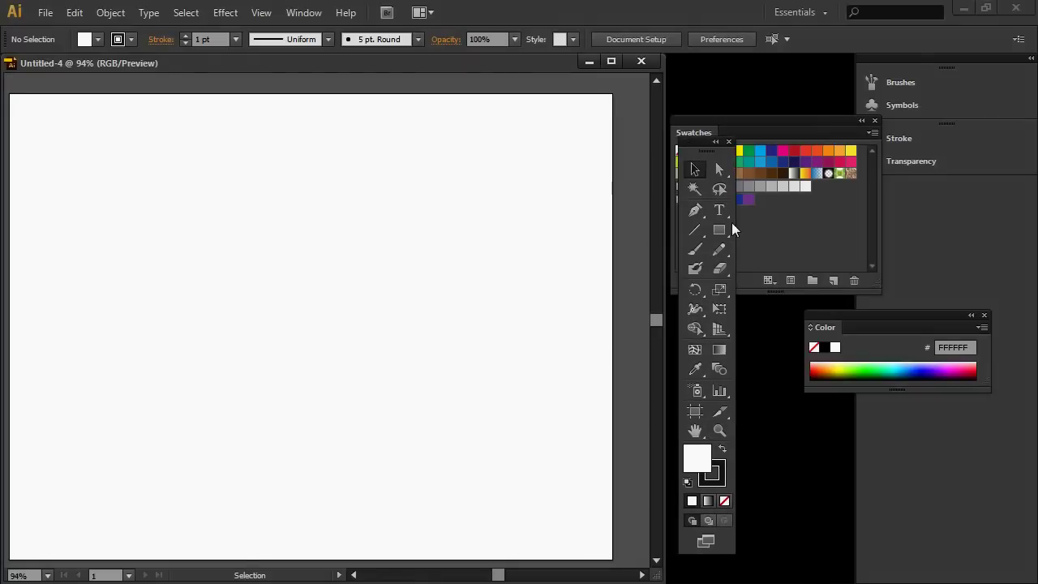
click(721, 231)
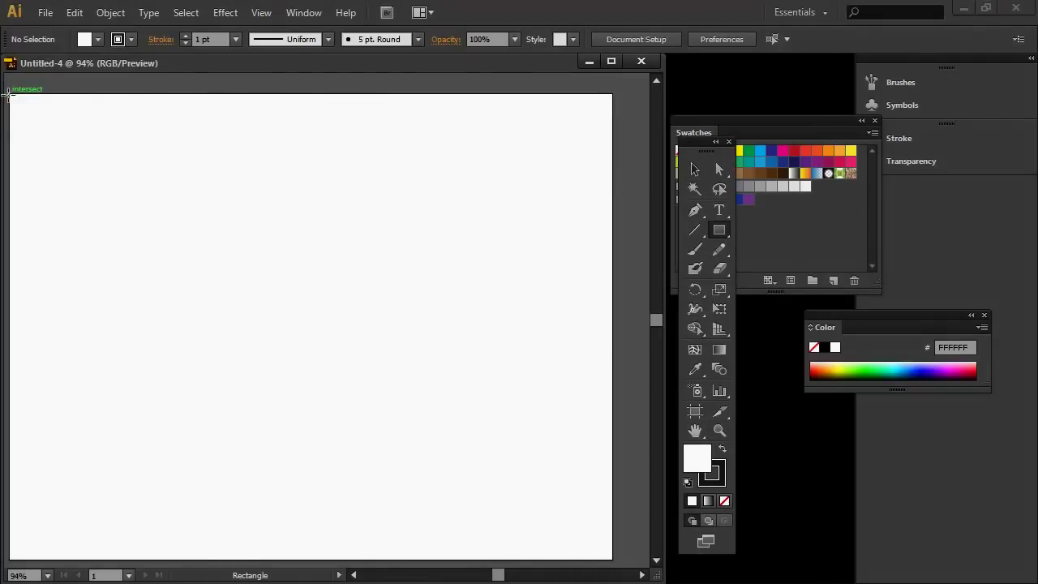
drag(10, 94, 612, 560)
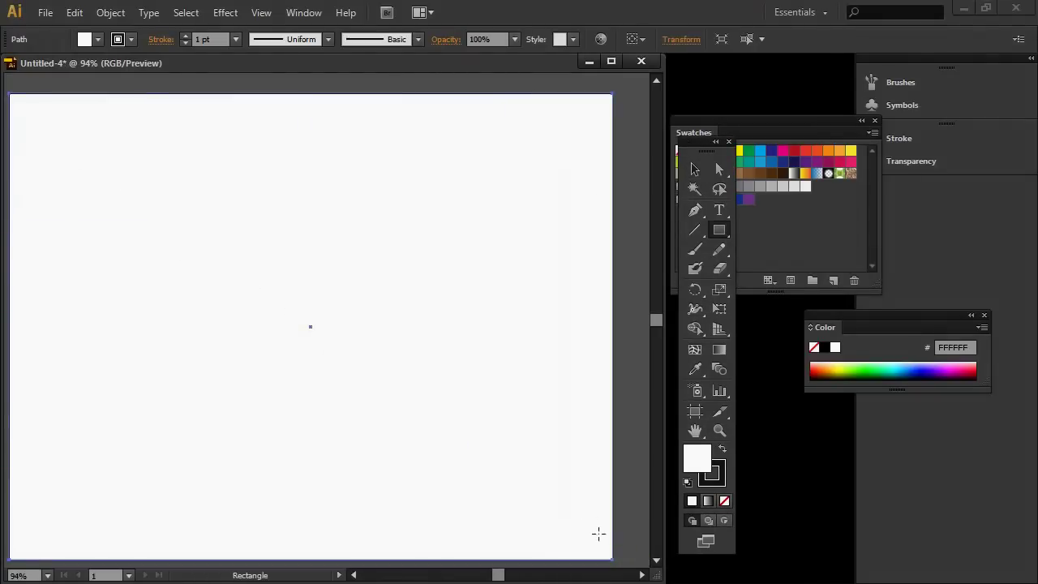
click(816, 150)
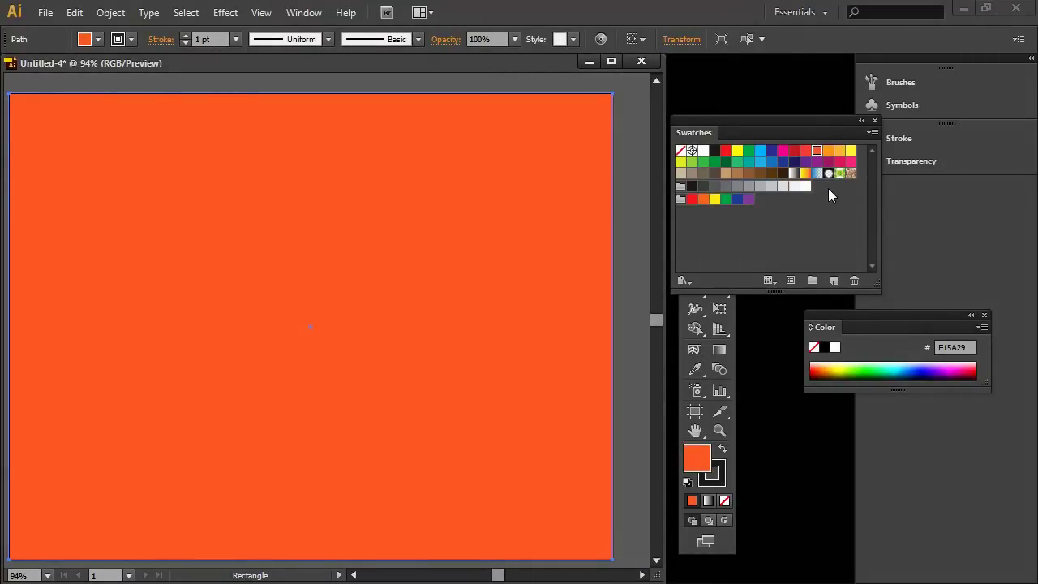
Step: Open the User Defined HEART3 swatch library and apply its heart pattern to the rectangle
click(870, 134)
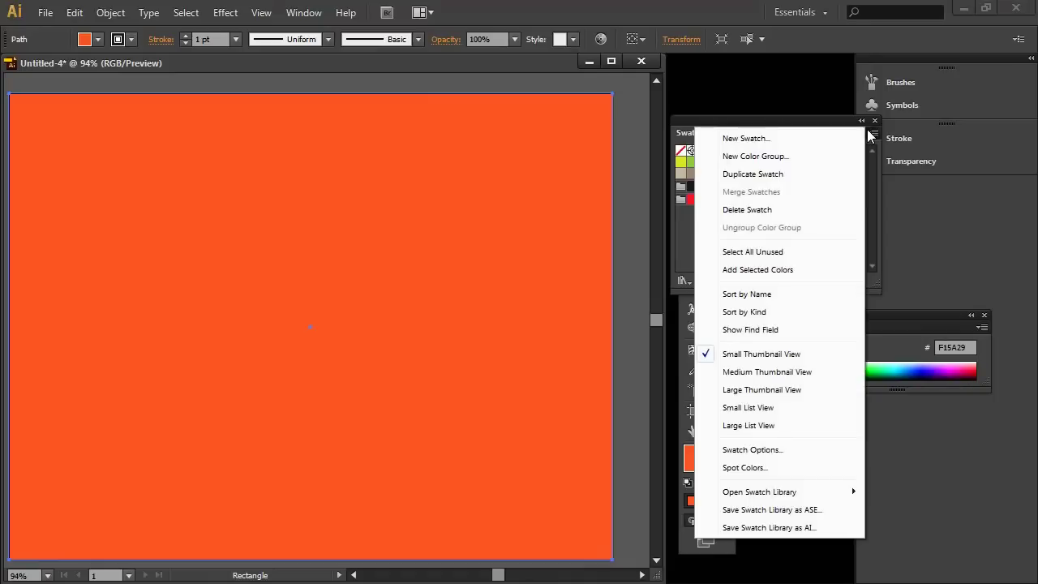
mouse_move(734, 491)
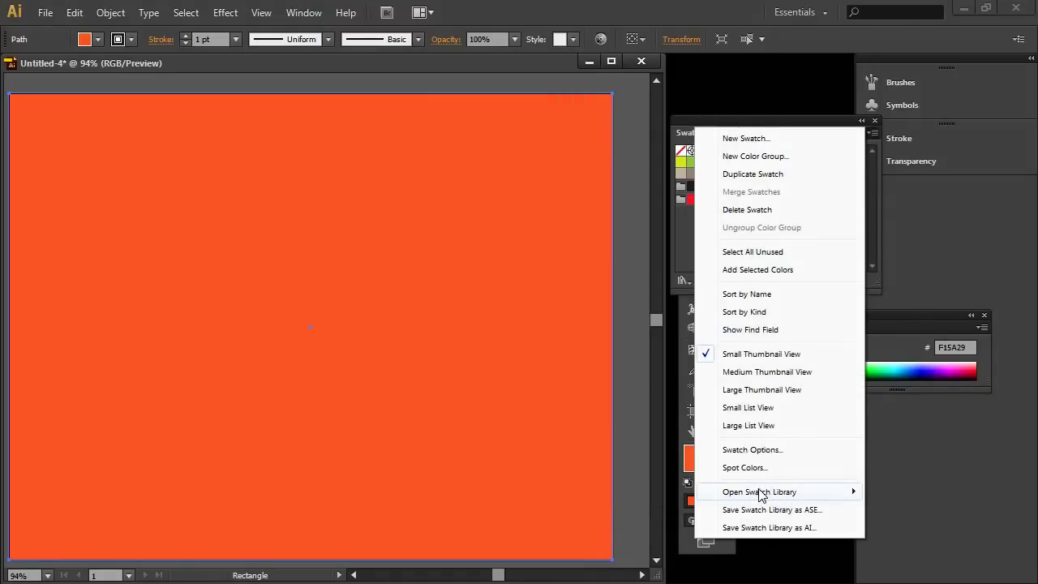
mouse_move(602, 470)
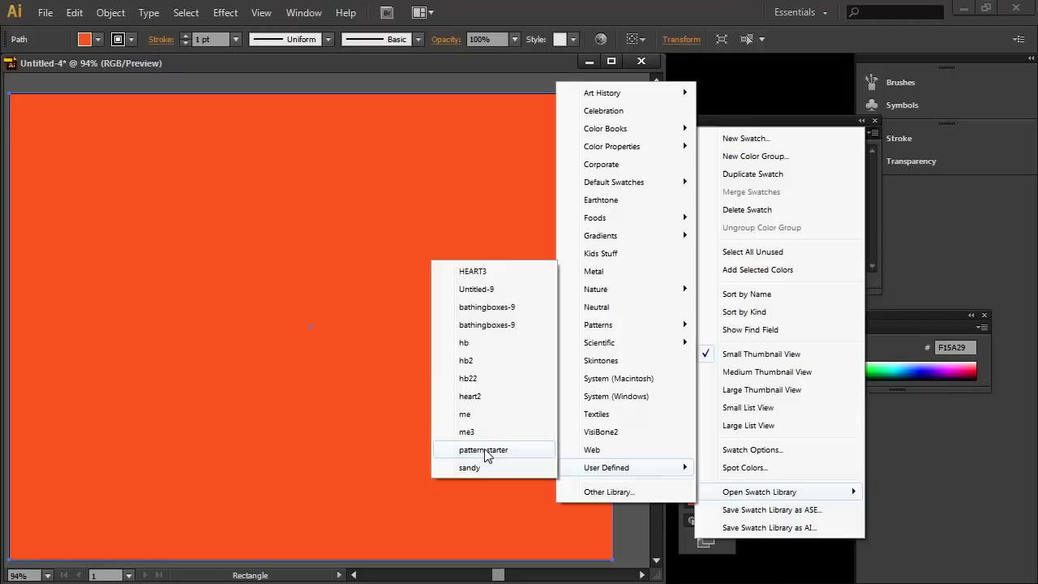
click(475, 273)
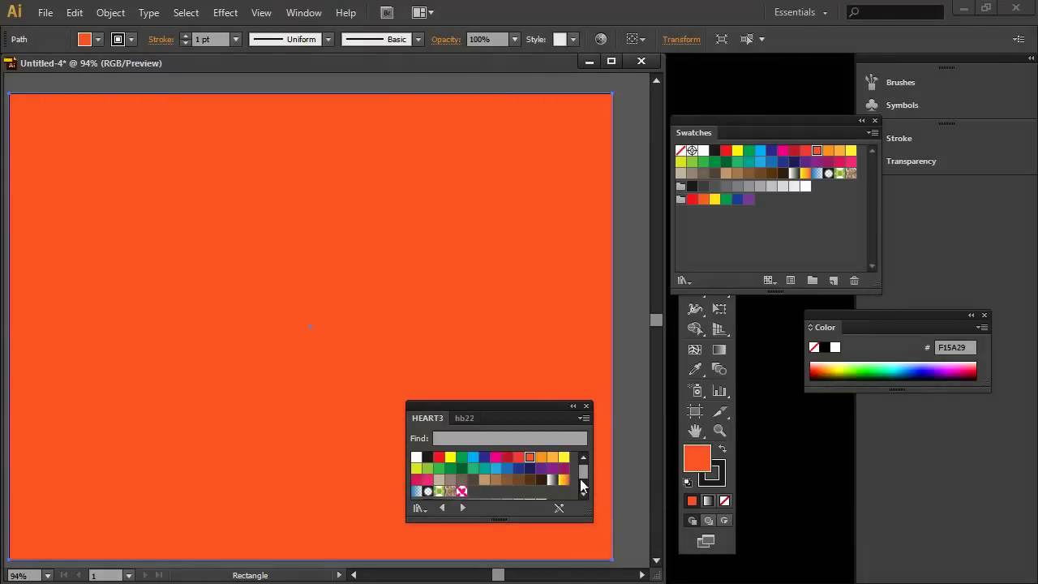
drag(463, 411, 833, 433)
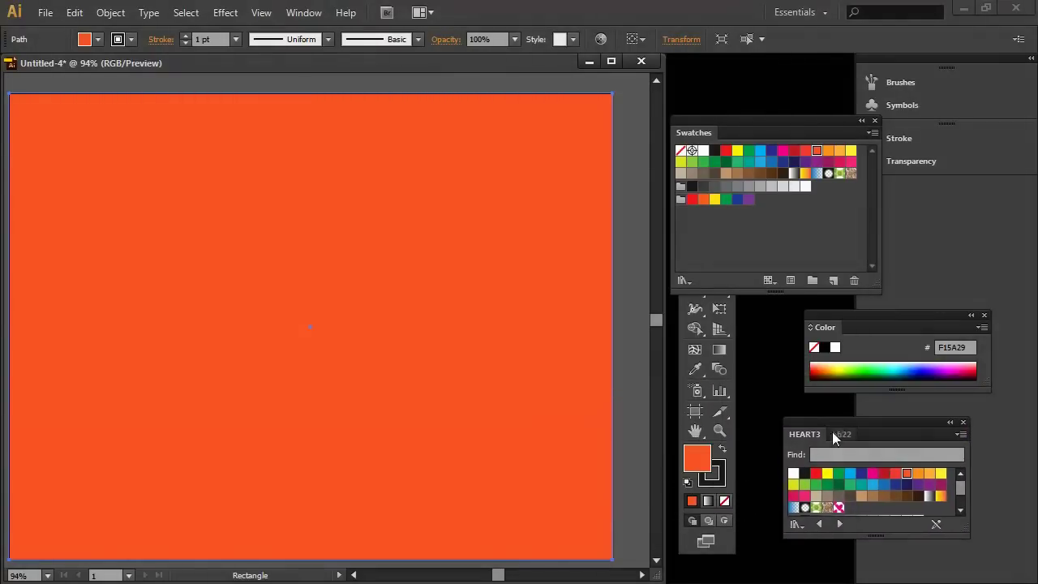
click(839, 508)
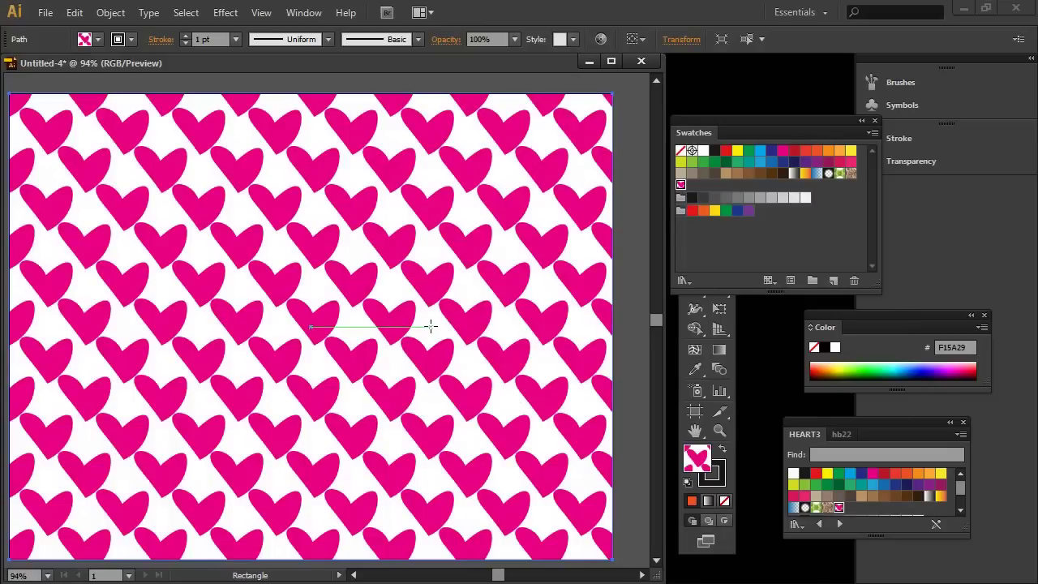
Step: In Transform Scale, uncheck Transform Objects and preview a 50% uniform pattern scale
click(110, 12)
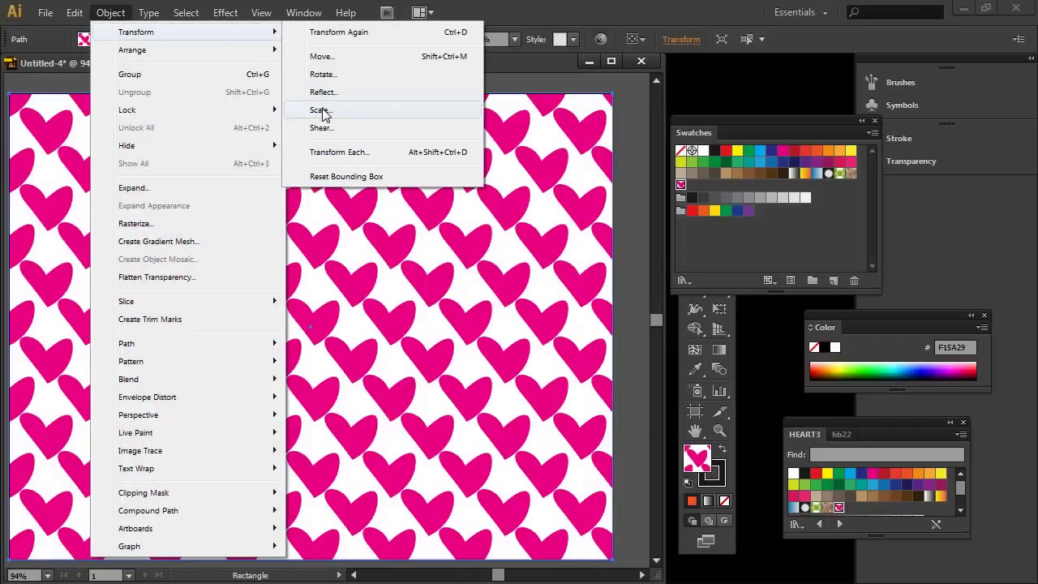
click(322, 111)
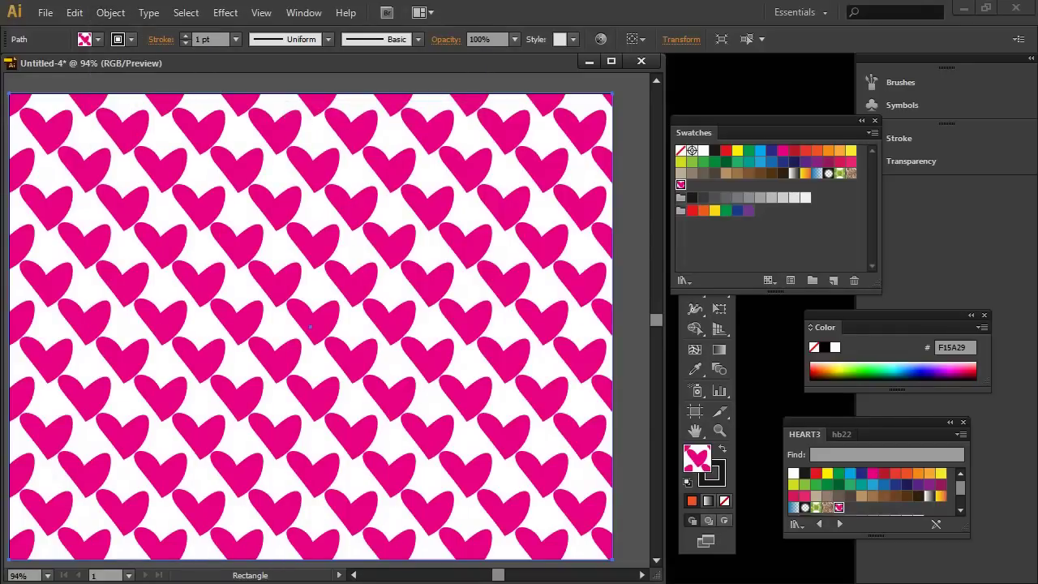
drag(262, 292, 373, 136)
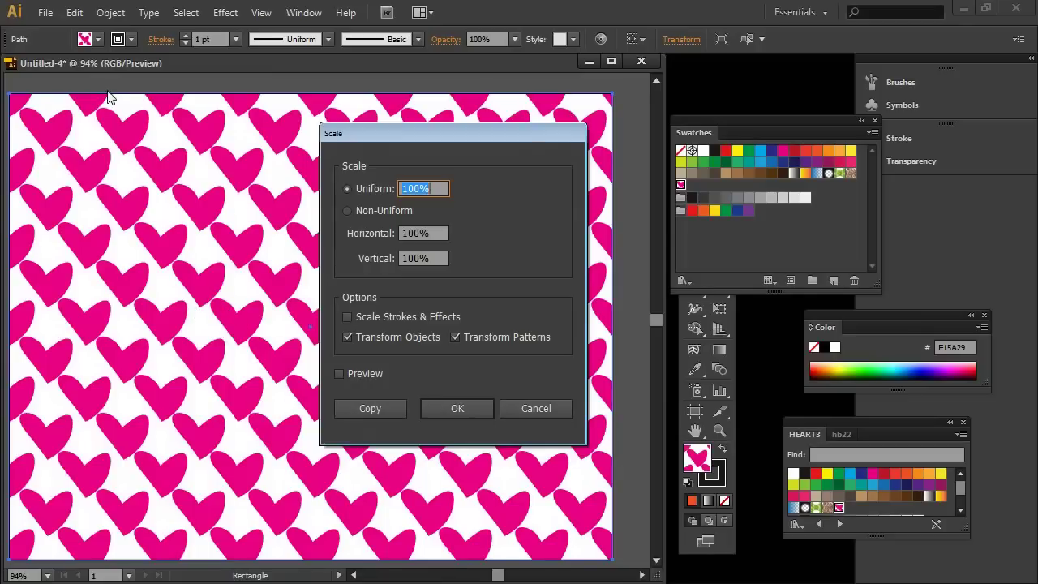
click(349, 336)
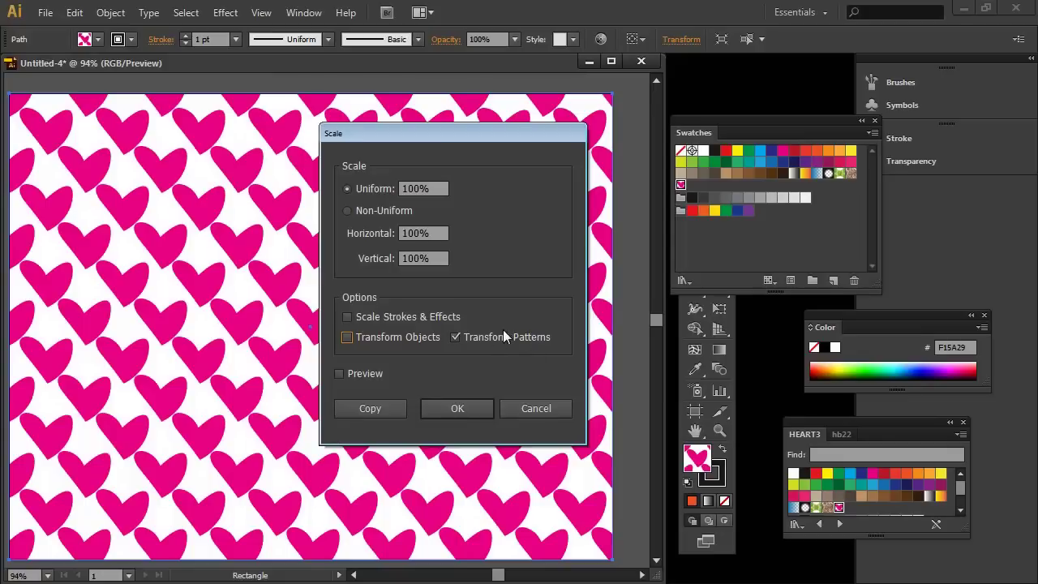
drag(439, 187, 347, 188)
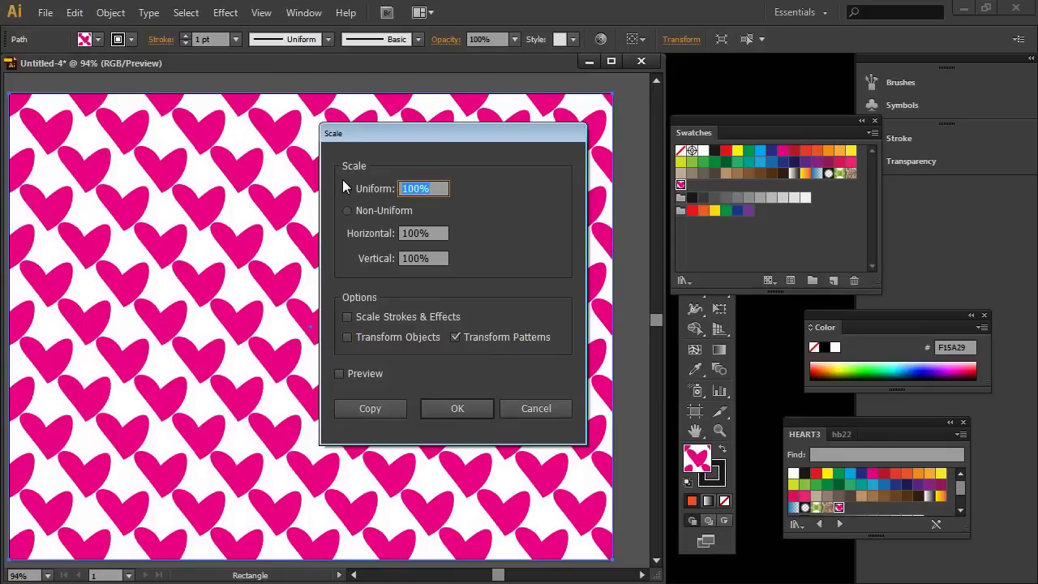
text(50)
click(359, 374)
Step: Change the uniform pattern scale to 150% and apply it
drag(422, 132, 754, 123)
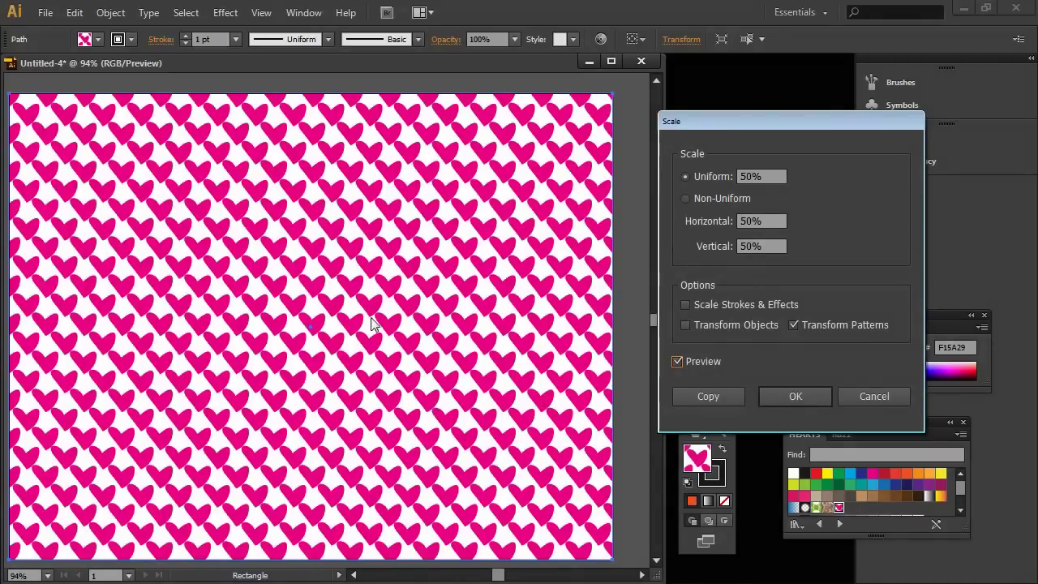
click(758, 174)
text(150)
key(Tab)
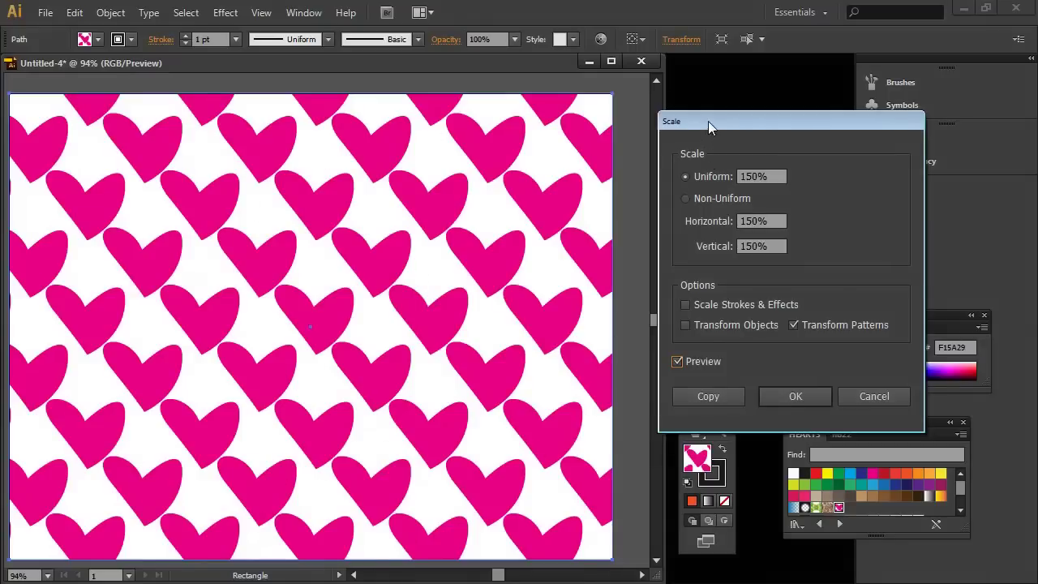
drag(708, 121, 379, 157)
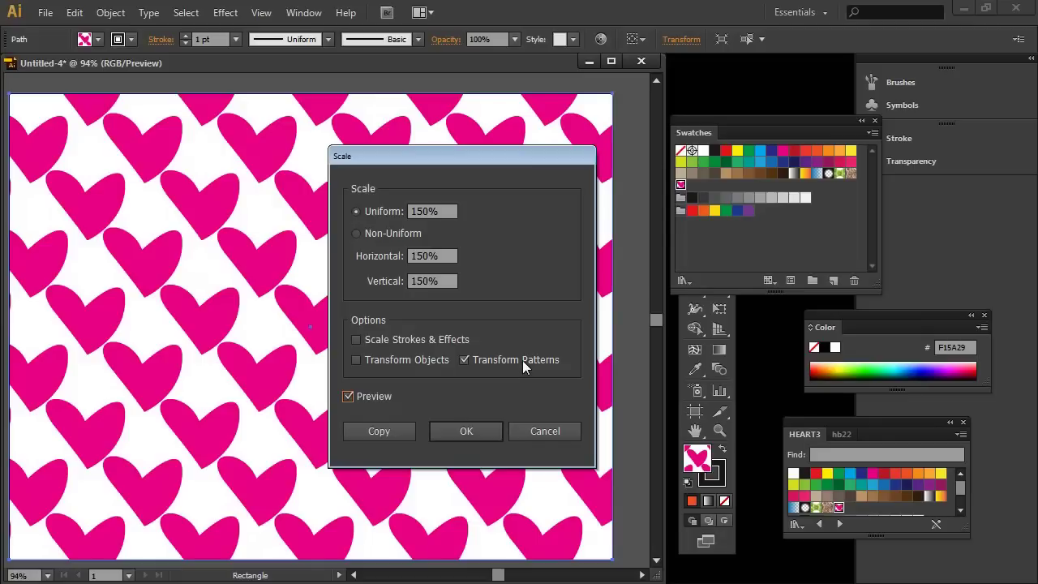
click(465, 432)
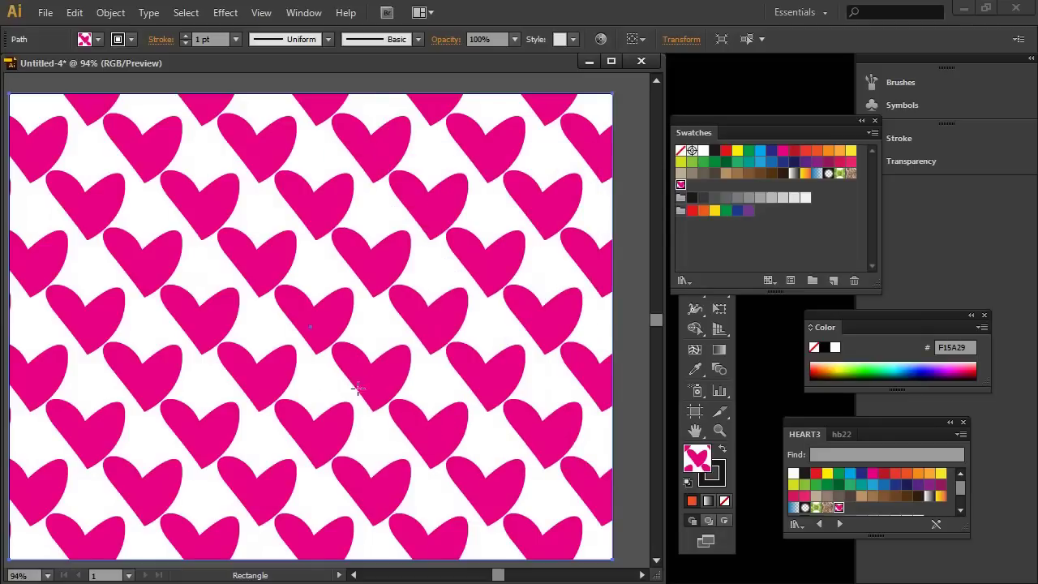